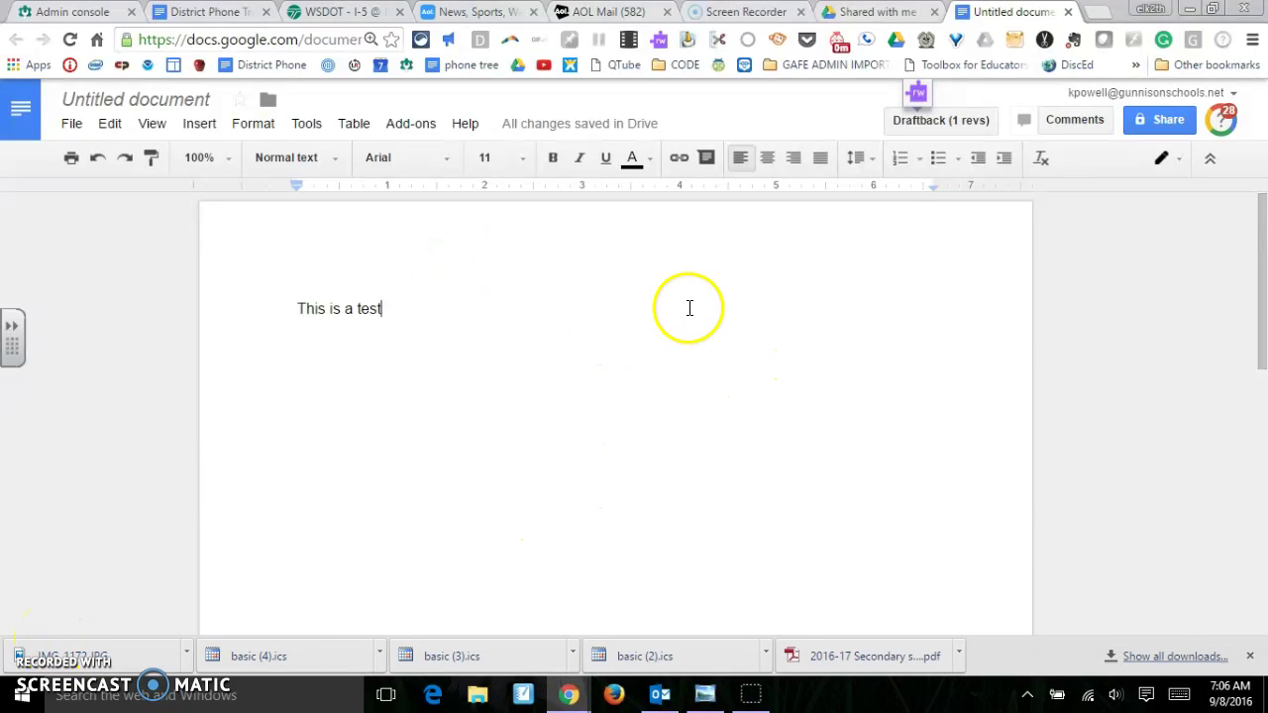
# Rename the untitled document as test
pyautogui.hotkey('shift', 'Right')
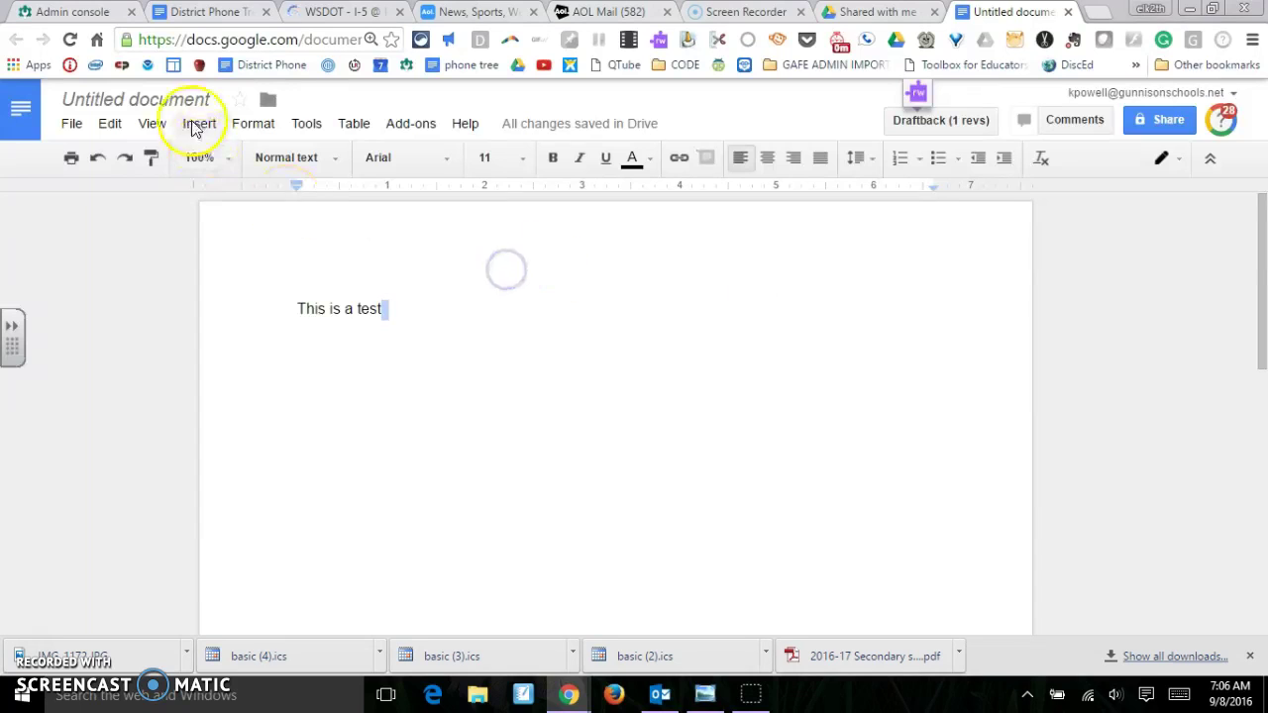
pyautogui.click(197, 96)
pyautogui.write('test')
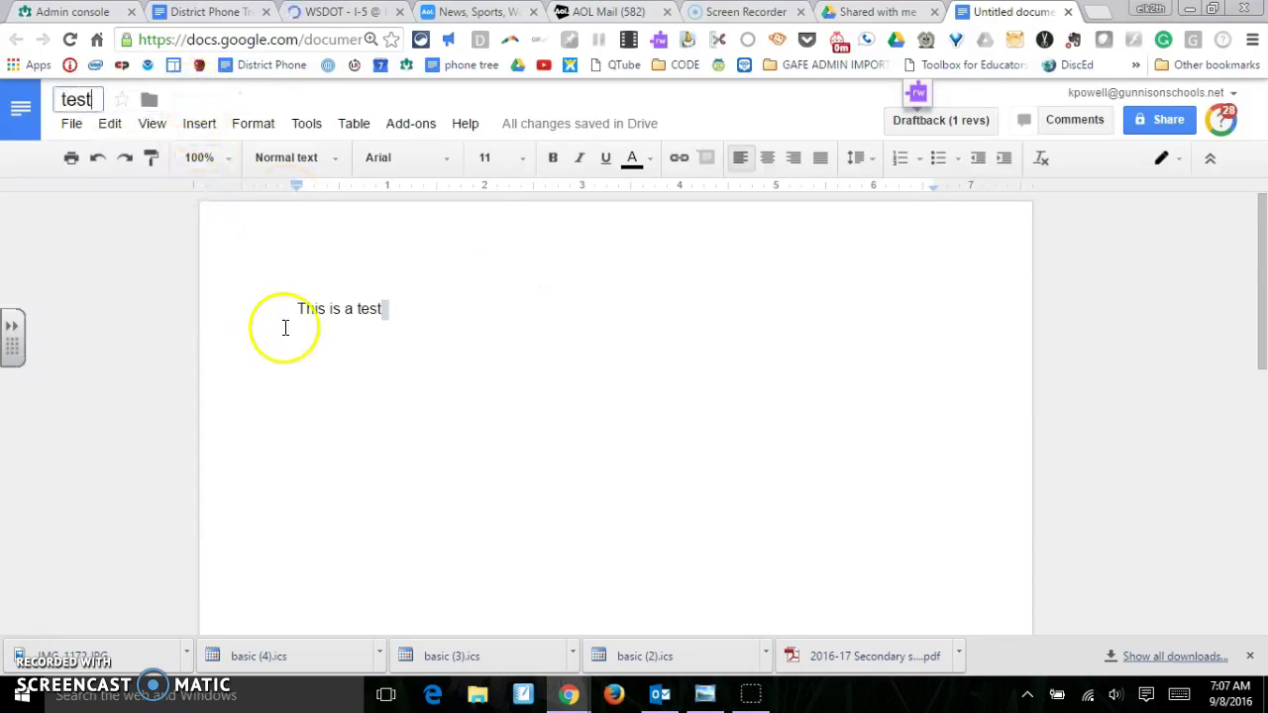
pyautogui.click(284, 325)
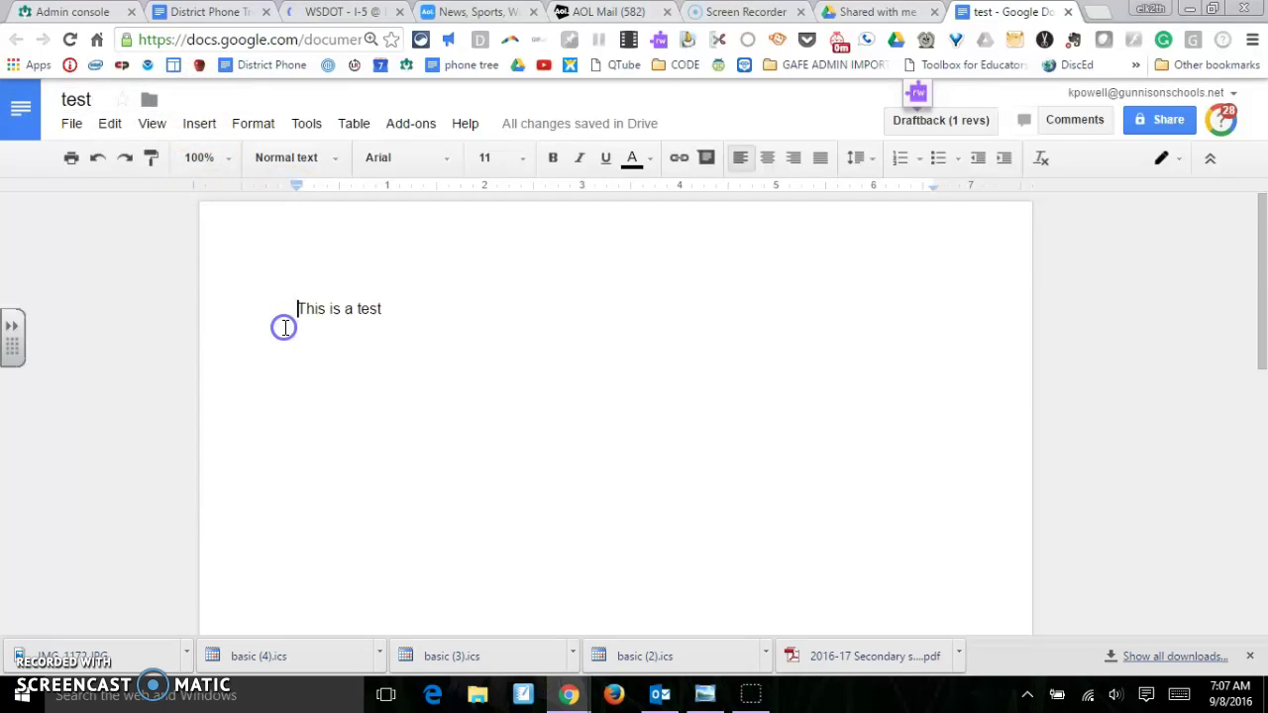
# Open sharing for the test document and add a suggested staff member as an invitee
pyautogui.click(1162, 123)
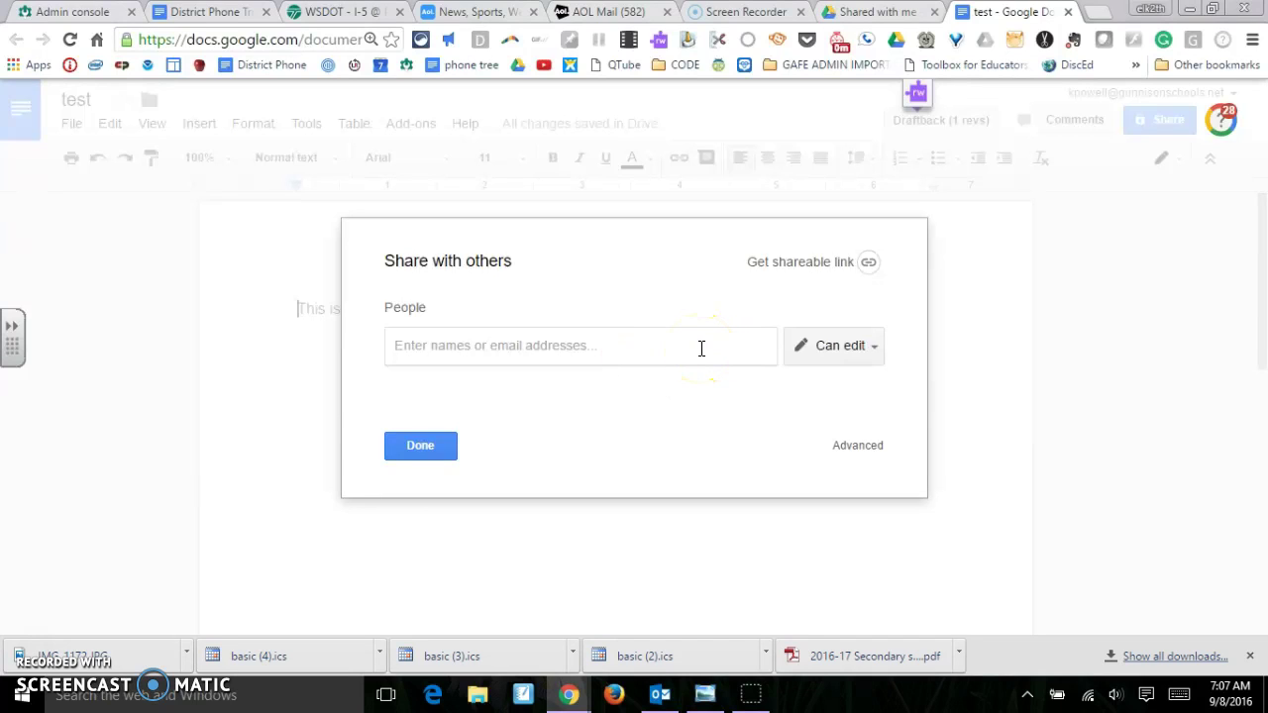
pyautogui.write('jw')
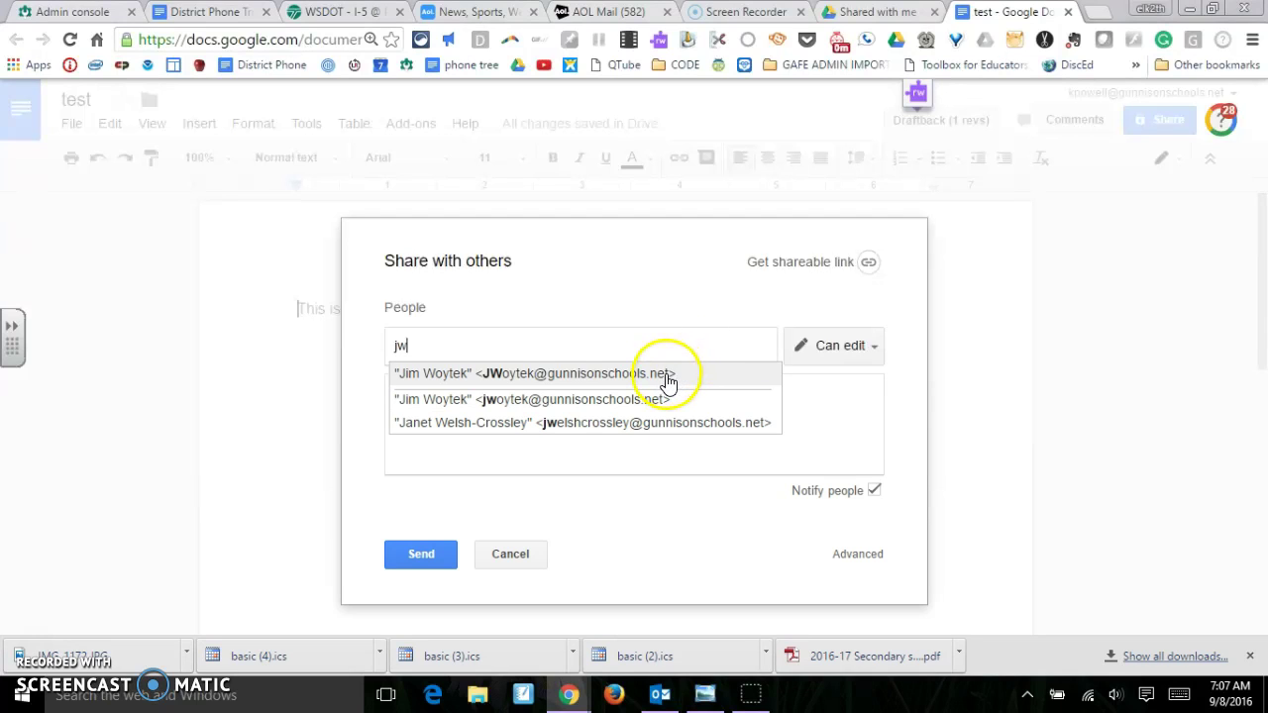
pyautogui.click(667, 380)
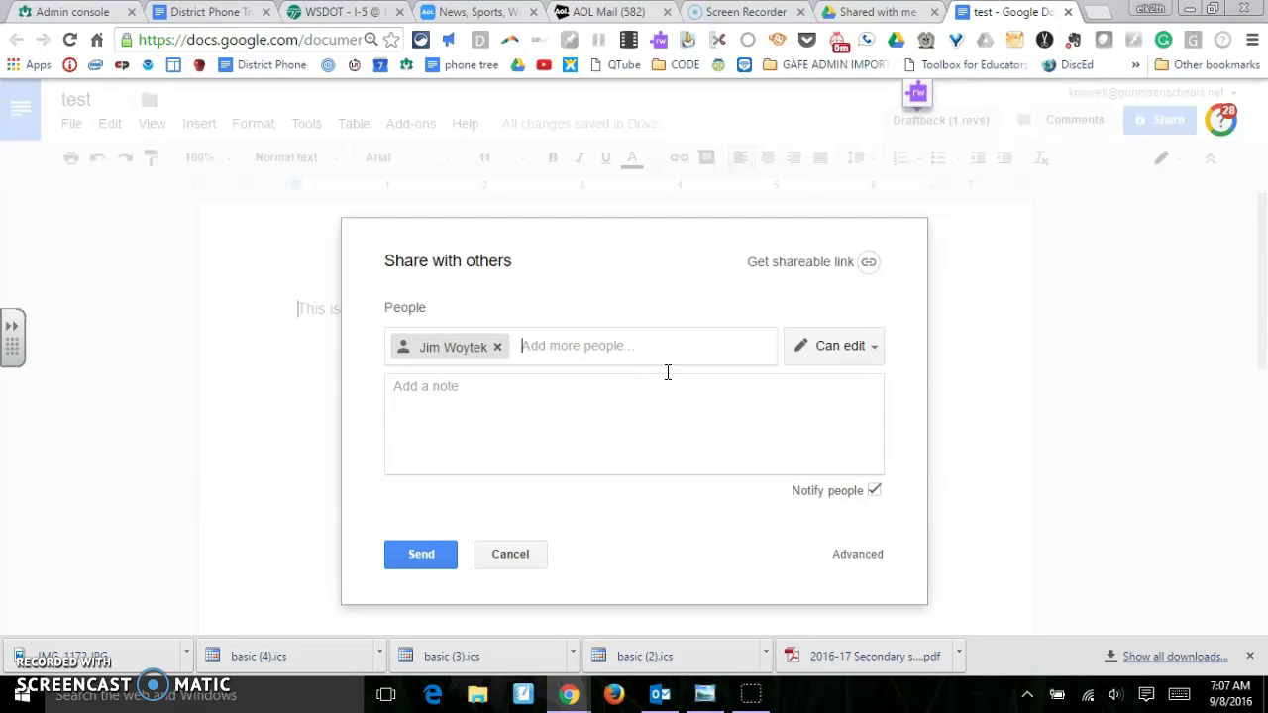
# Search the invitee suggestions for "ghs" and clear the entry
pyautogui.click(662, 354)
pyautogui.write('ghs')
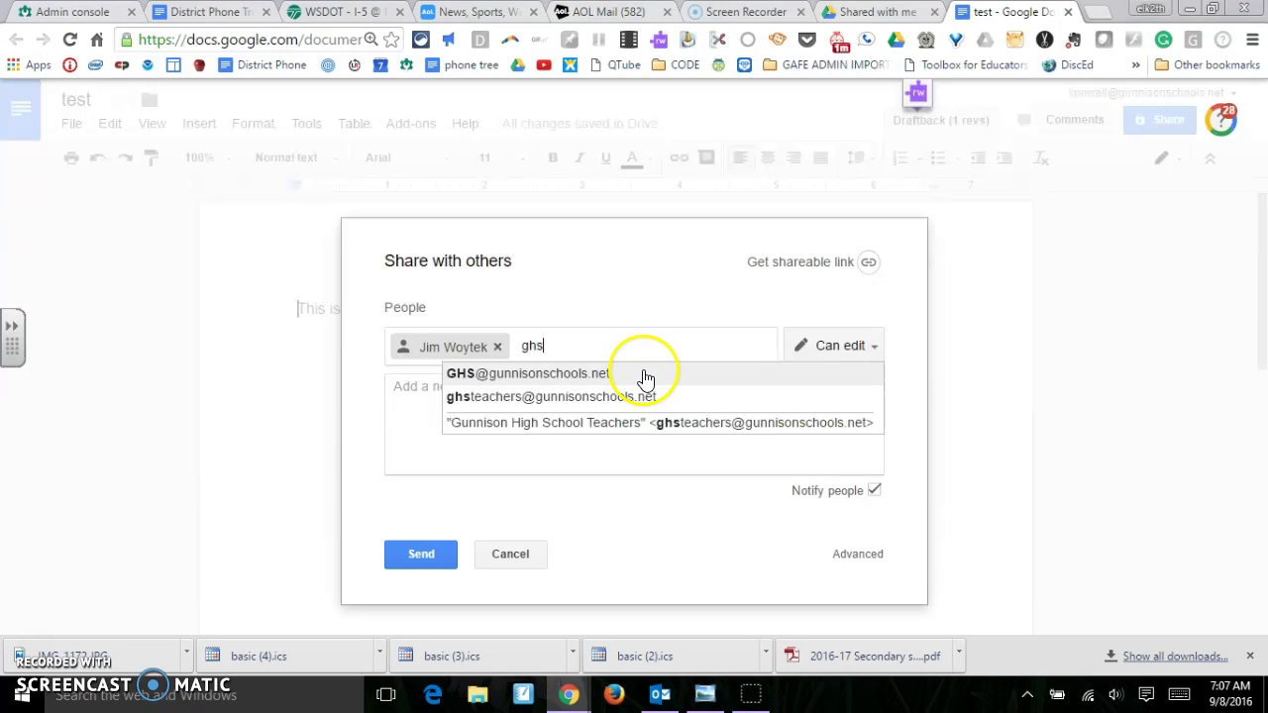
pyautogui.press('BackSpace')
pyautogui.press('BackSpace')
pyautogui.press('BackSpace')
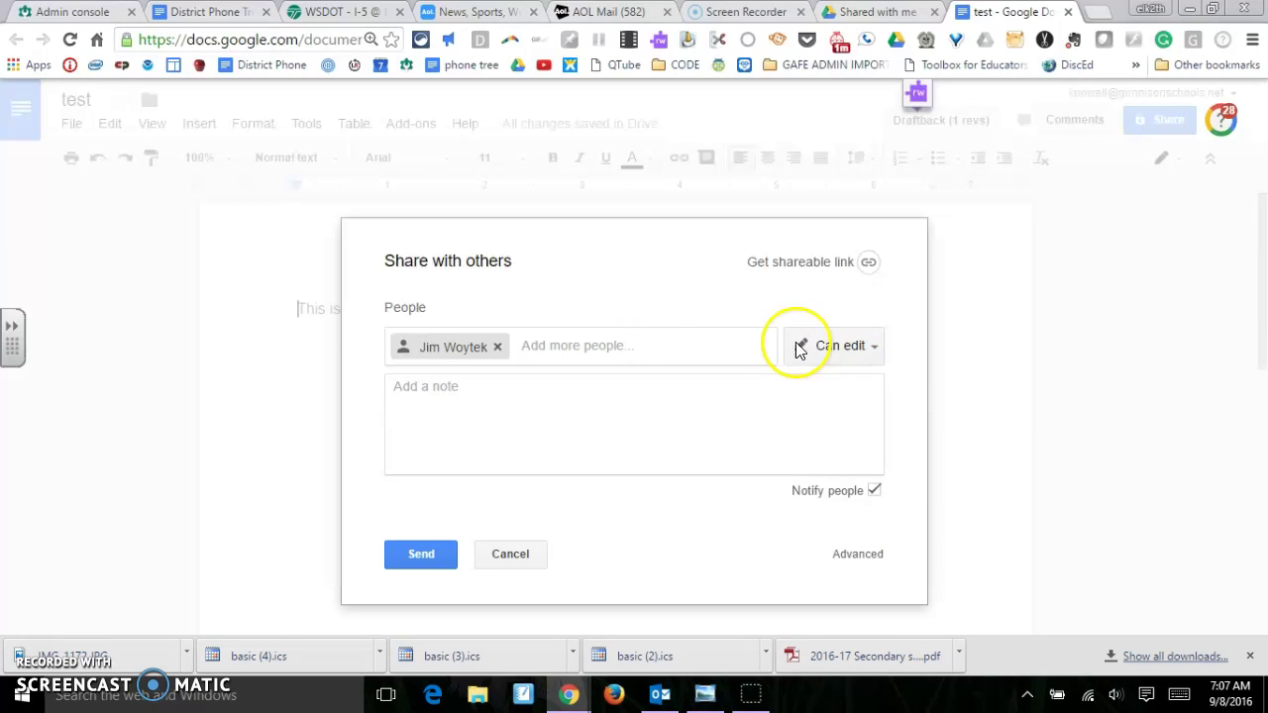
# Try the Can comment permission for the invitee, and change it to Can view
pyautogui.click(875, 351)
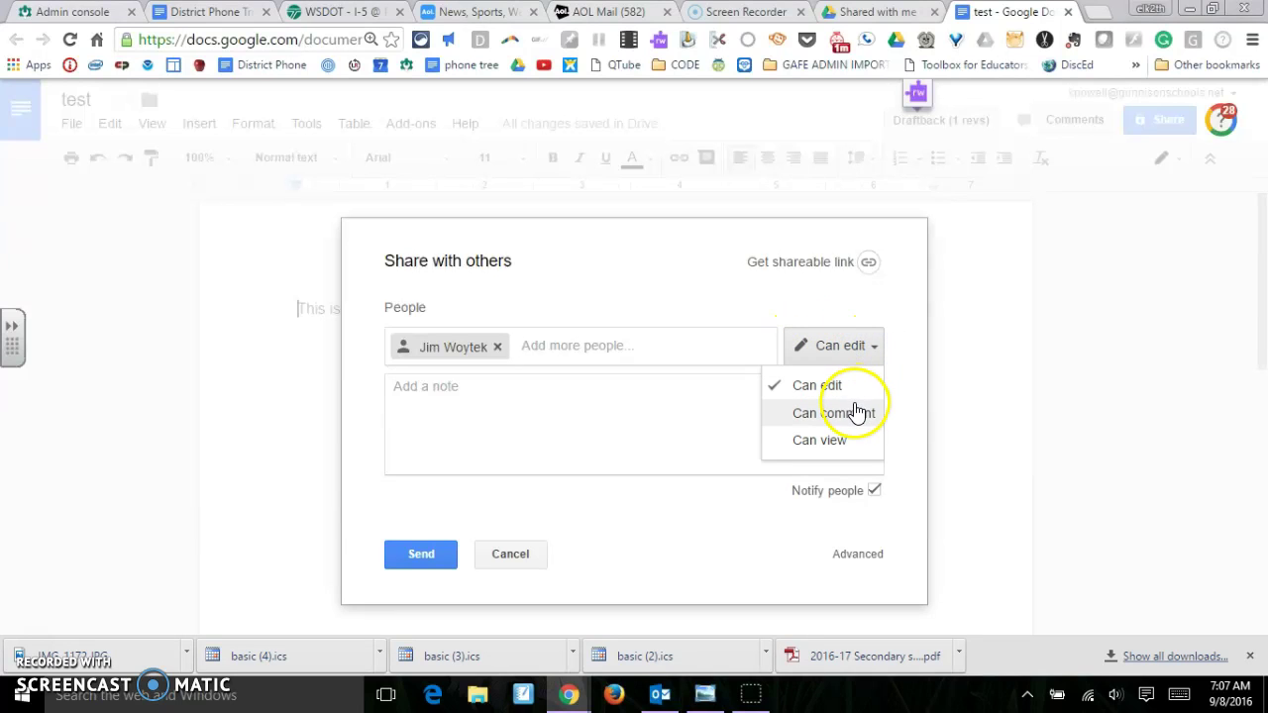
pyautogui.click(855, 412)
pyautogui.click(874, 346)
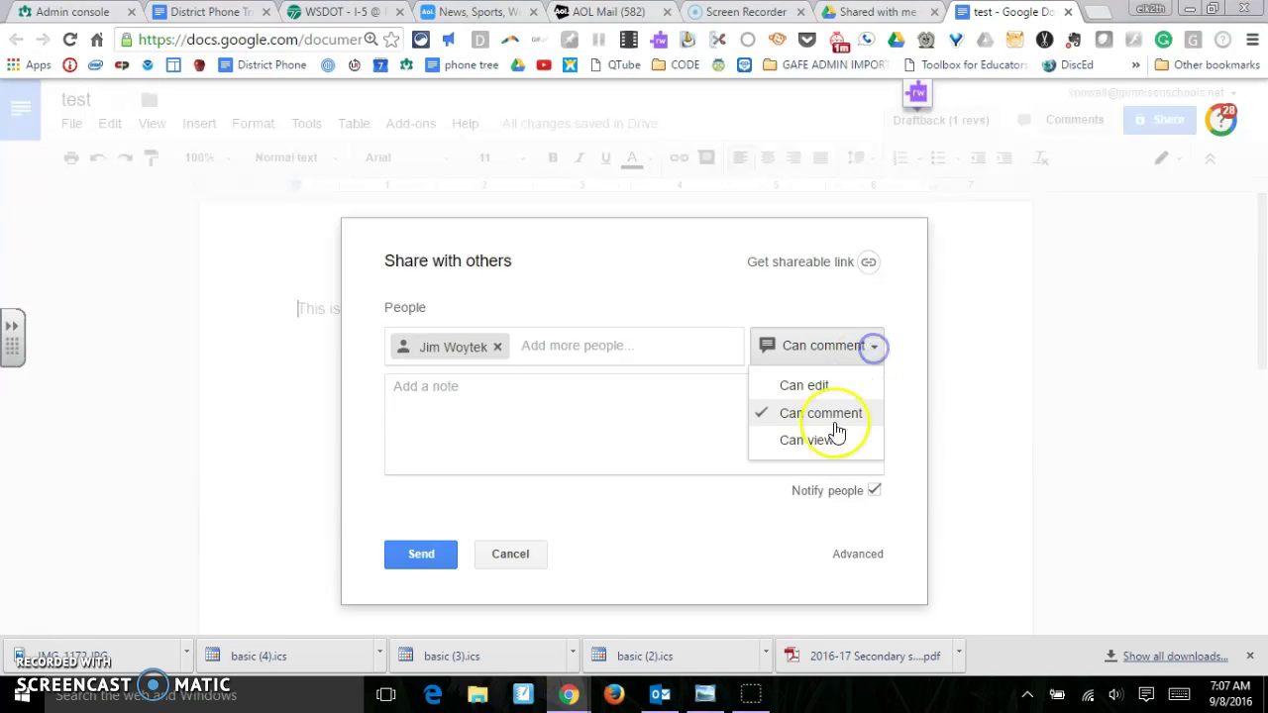
pyautogui.click(821, 444)
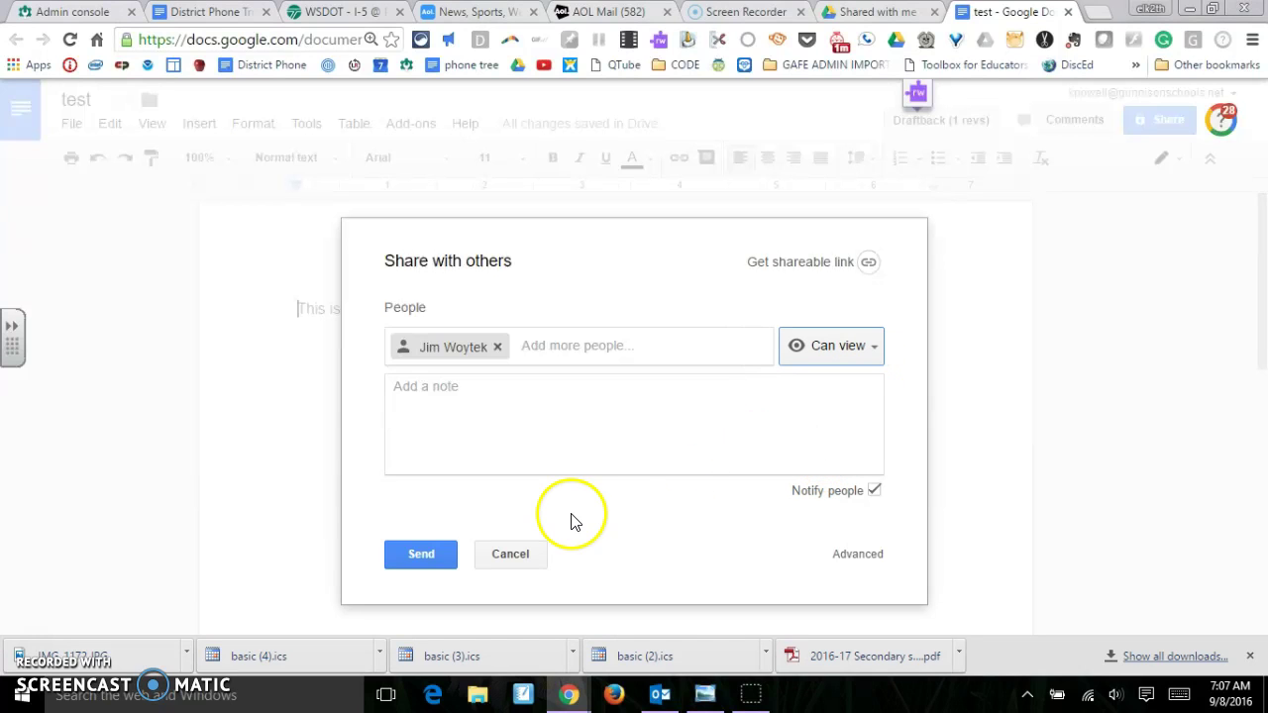
# Open the advanced sharing settings and set the invitee's permission to Can edit
pyautogui.click(842, 558)
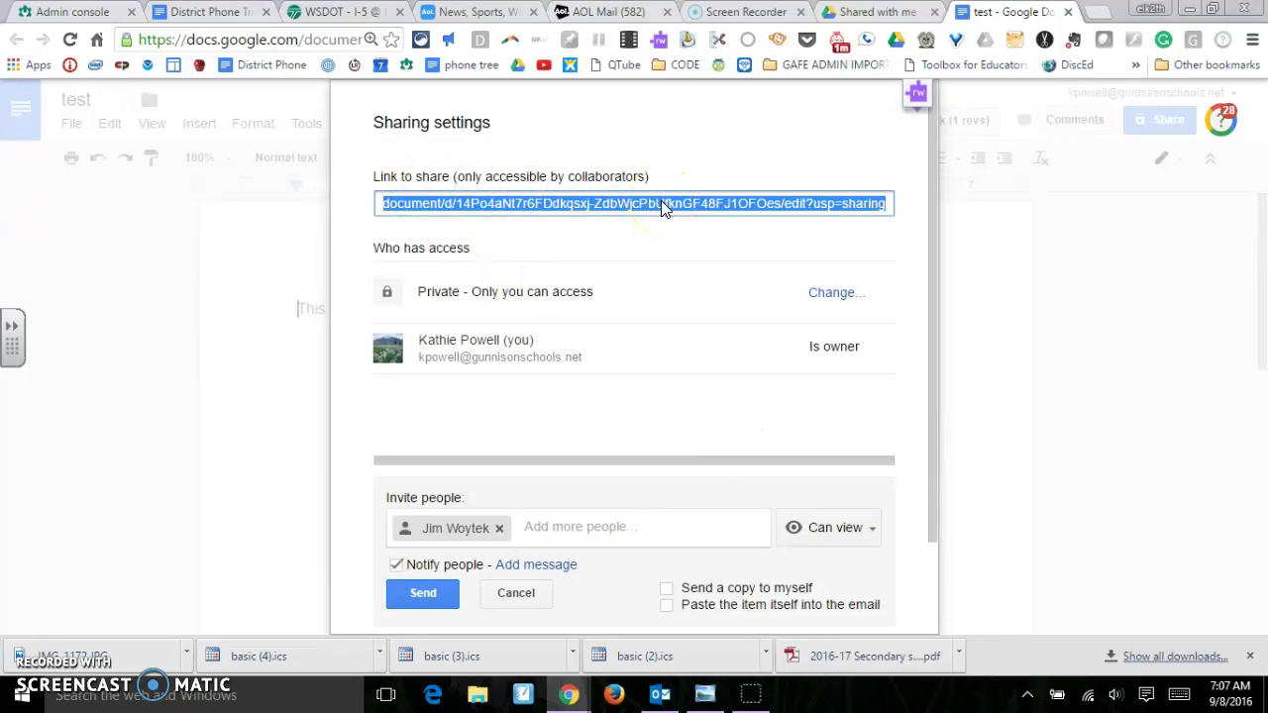
pyautogui.click(671, 208)
pyautogui.moveTo(936, 377); pyautogui.dragTo(925, 482)
pyautogui.click(870, 424)
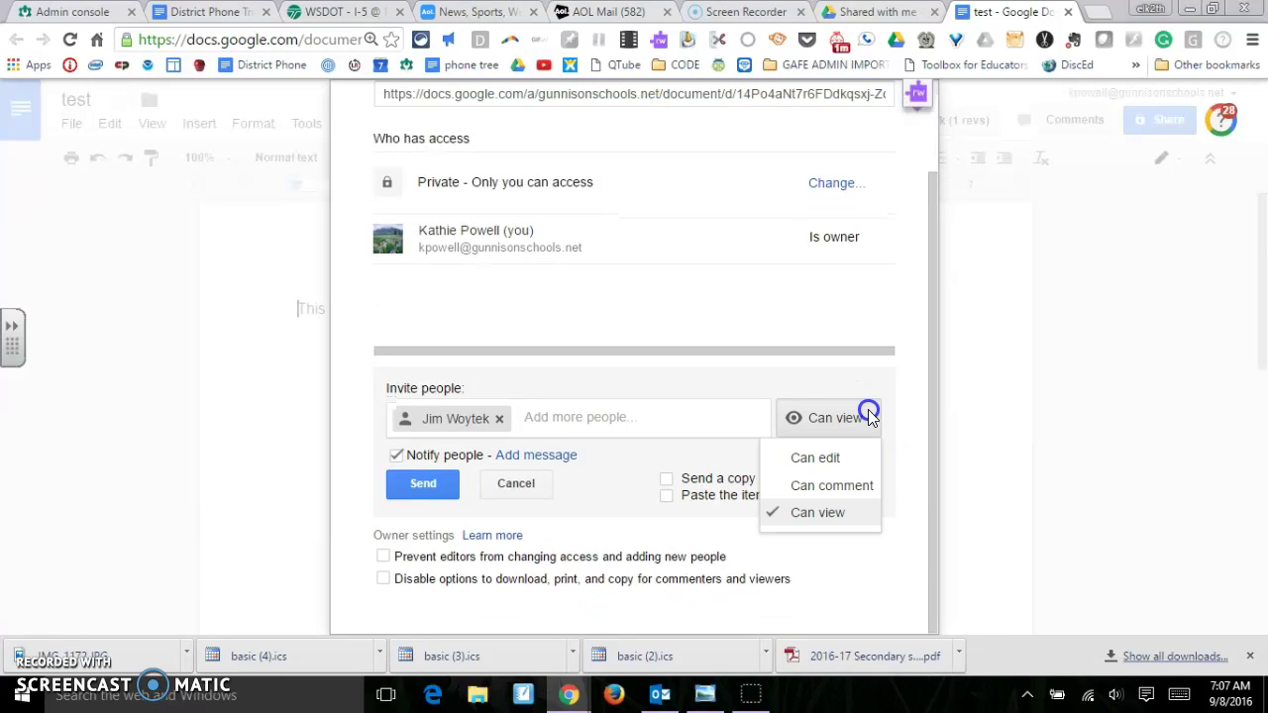
pyautogui.click(850, 462)
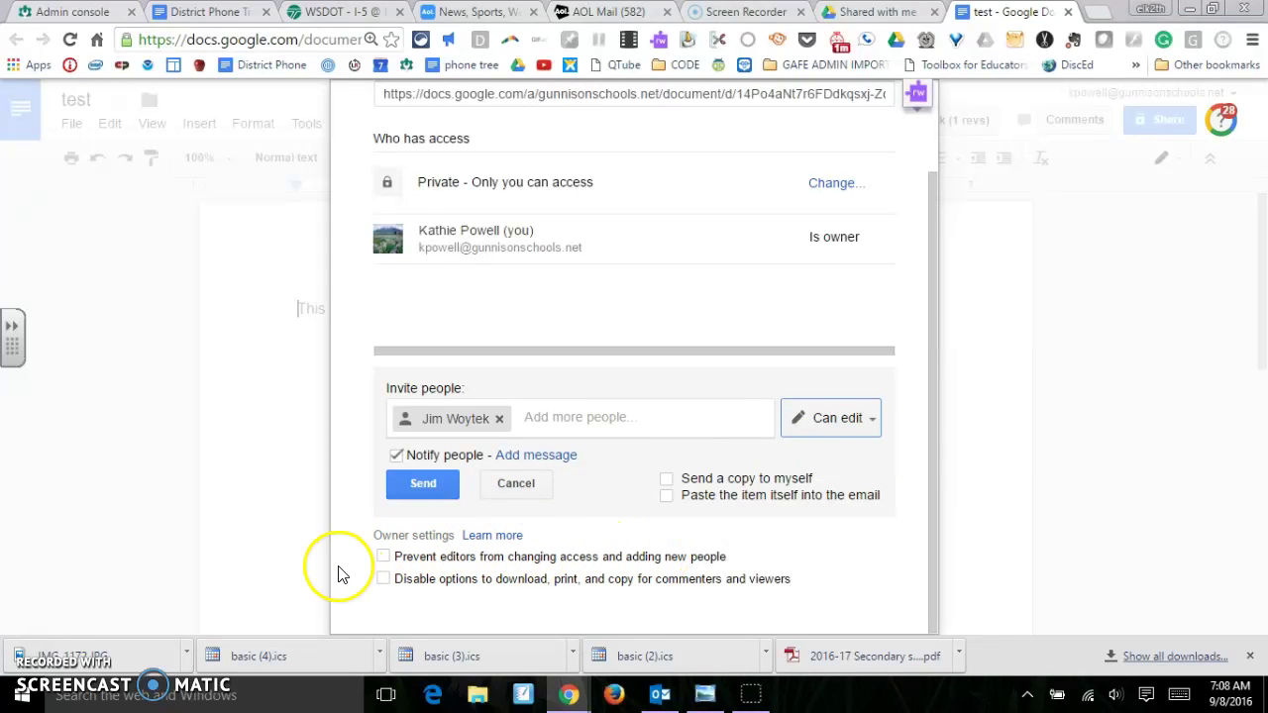
# Try the owner settings that block editors from changing access and disable download, print and copy, and clear both
pyautogui.click(385, 557)
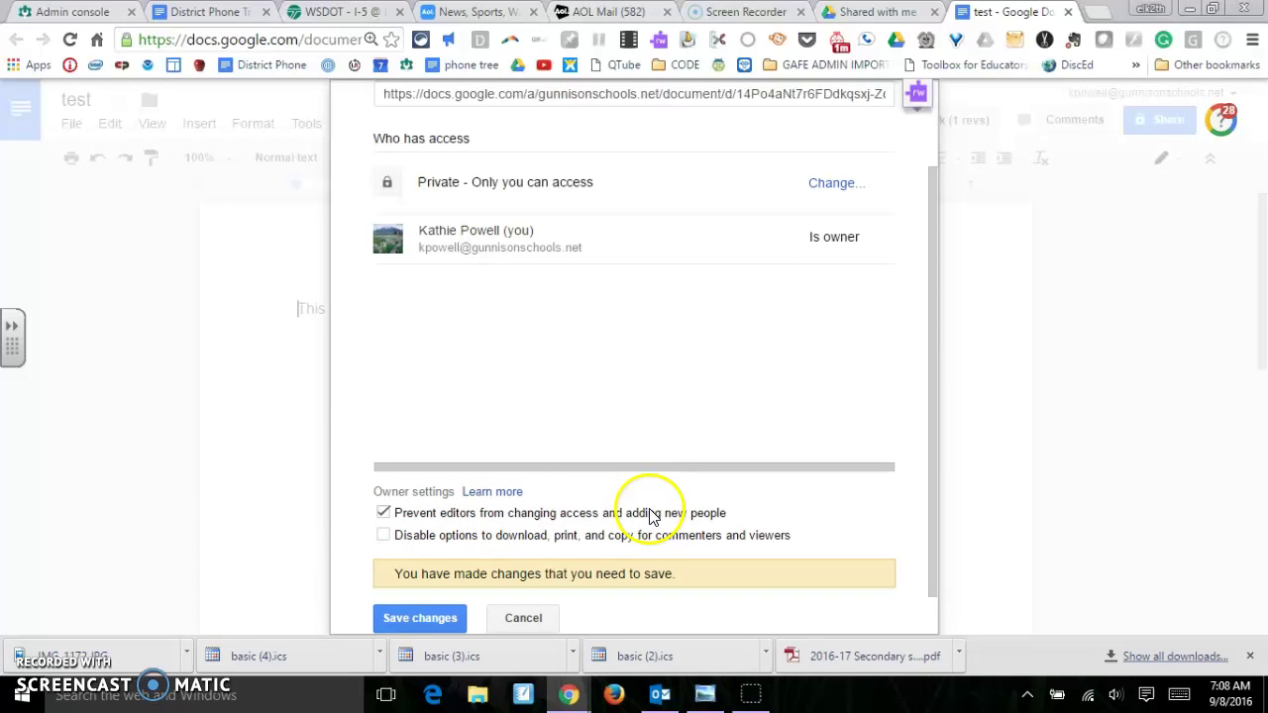
pyautogui.click(384, 535)
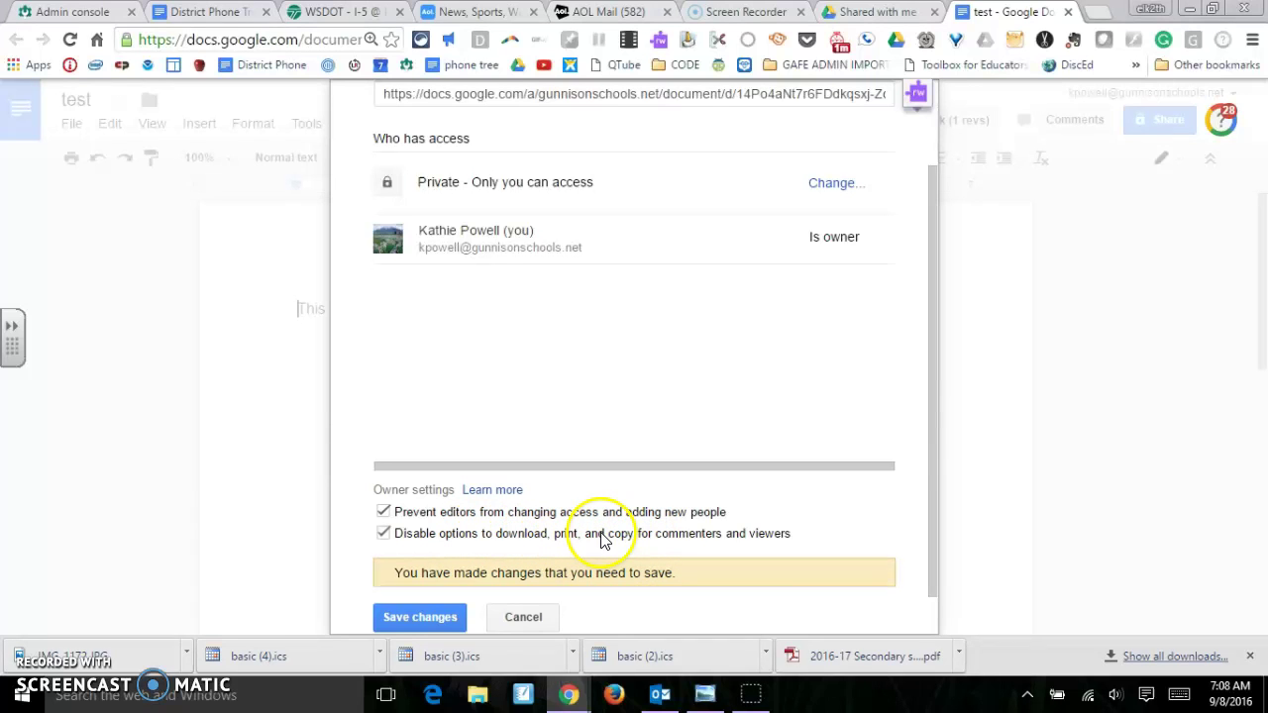
pyautogui.scroll(-1, 601, 533)
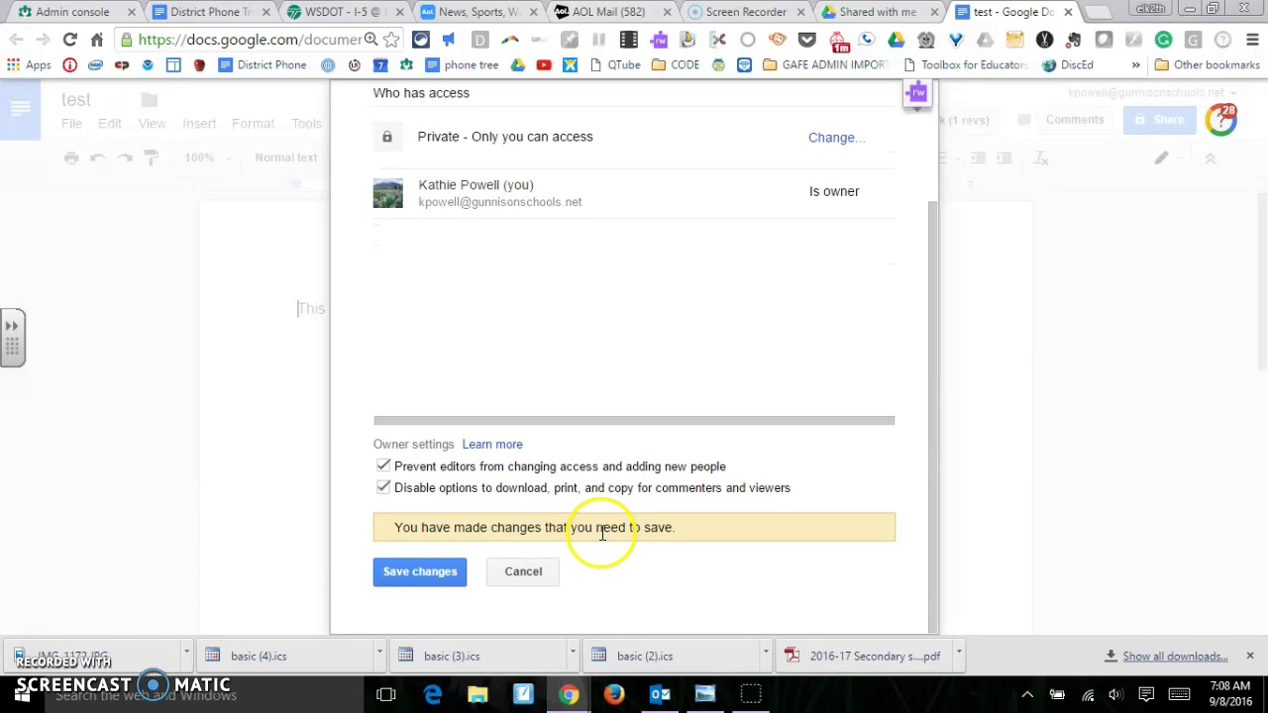
pyautogui.click(384, 489)
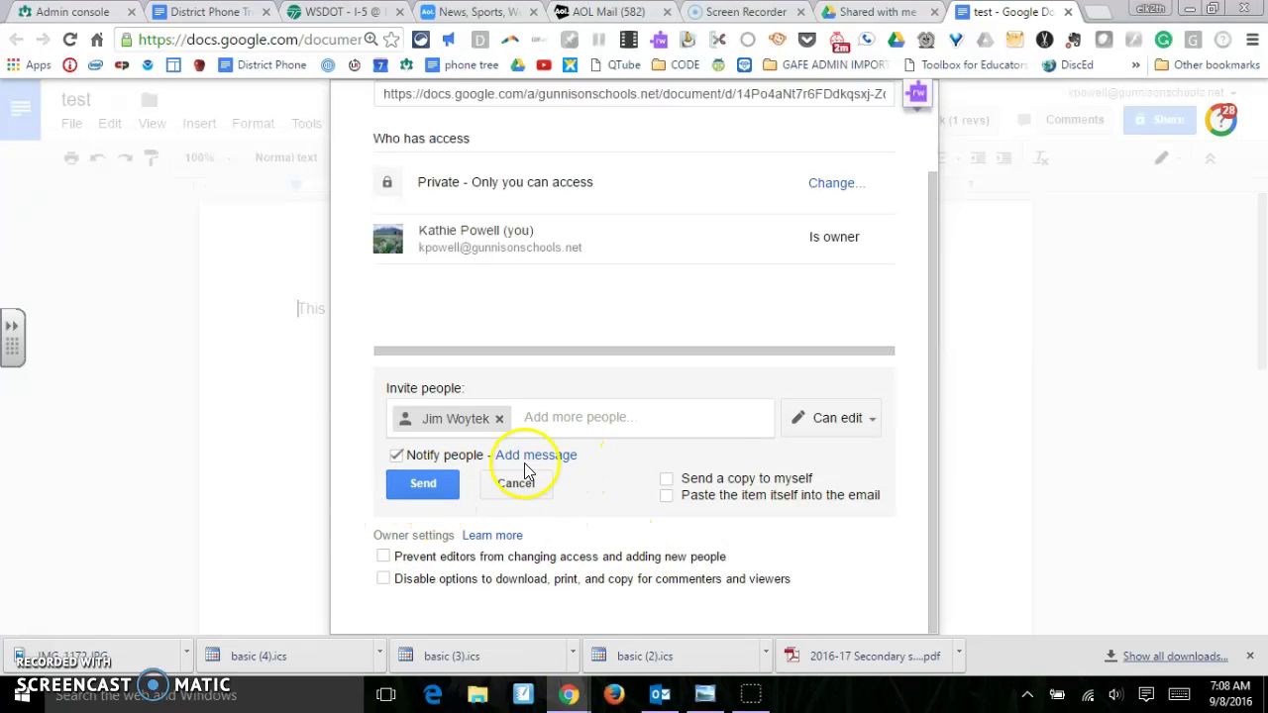
# Turn off Notify people for the pending invitation and look over the access settings
pyautogui.click(396, 455)
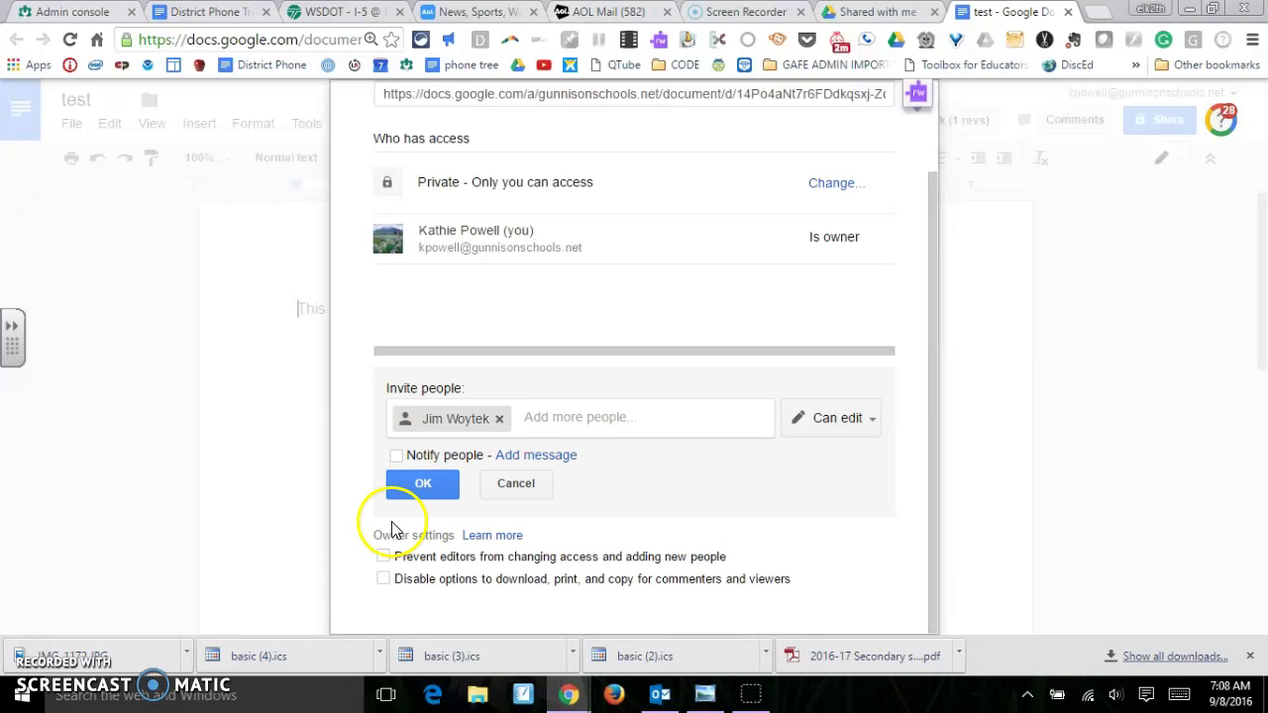
pyautogui.scroll(1, 629, 404)
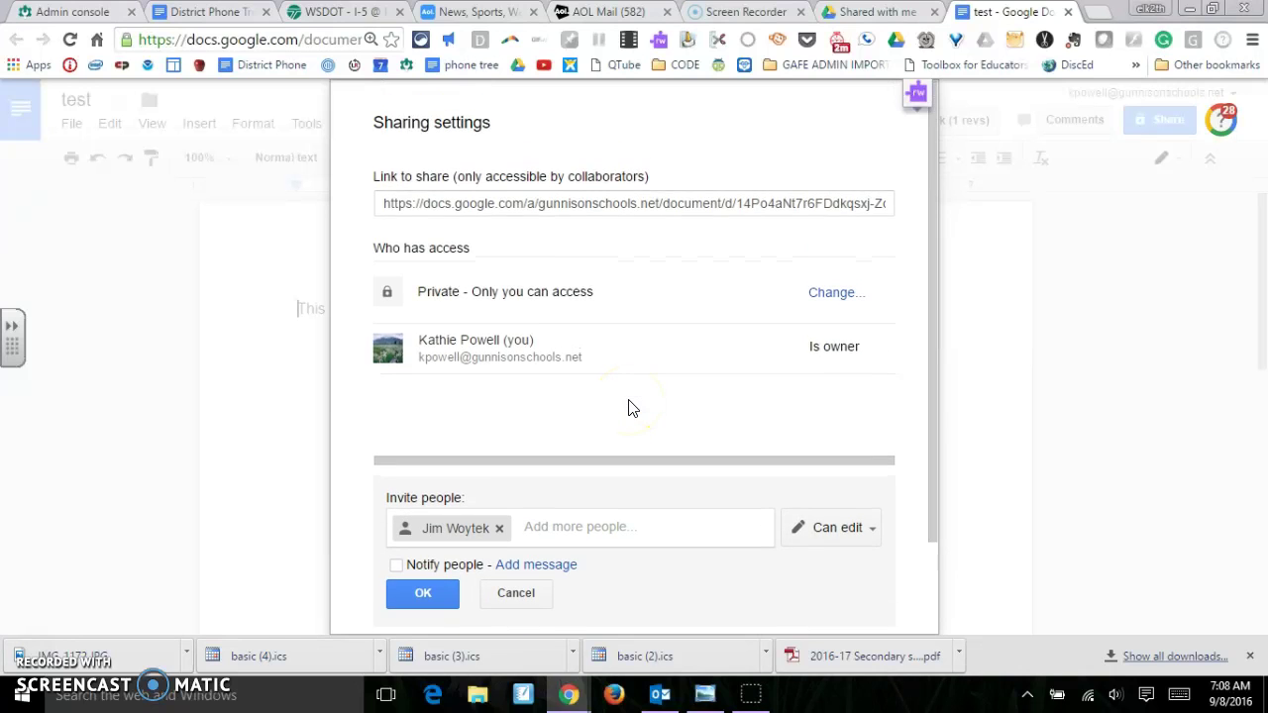
pyautogui.scroll(-1, 628, 408)
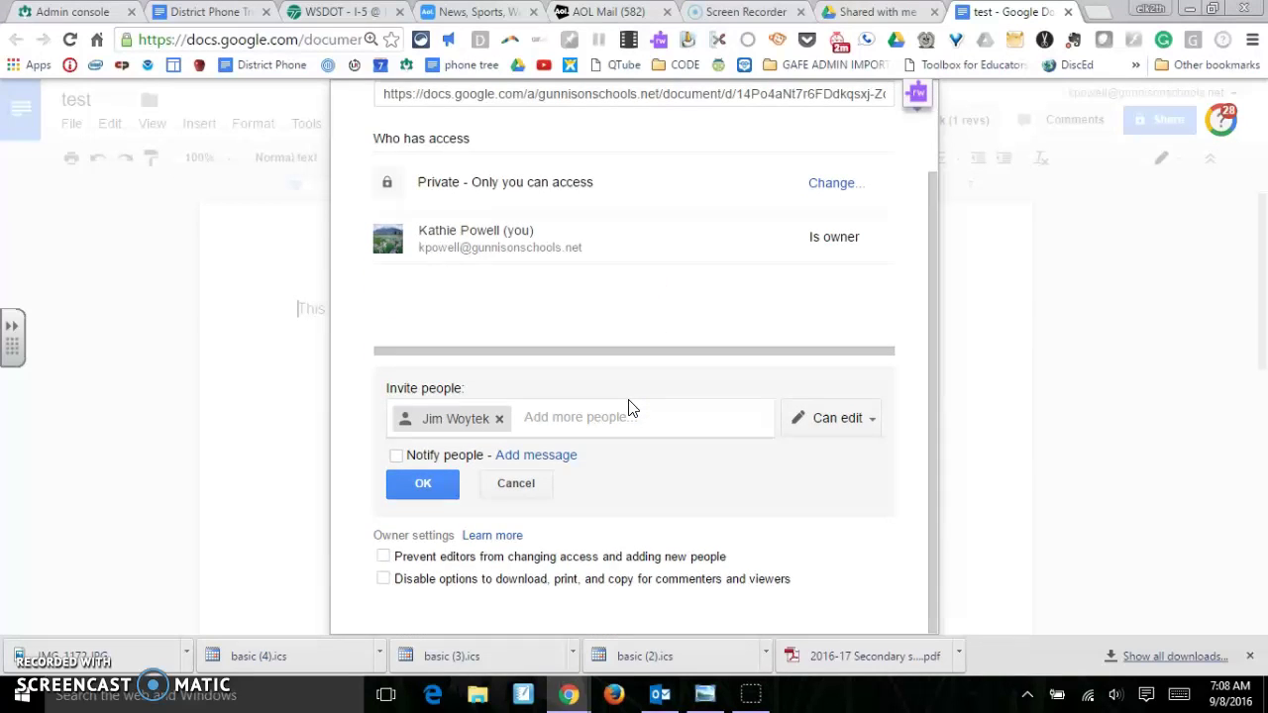
pyautogui.scroll(1, 628, 409)
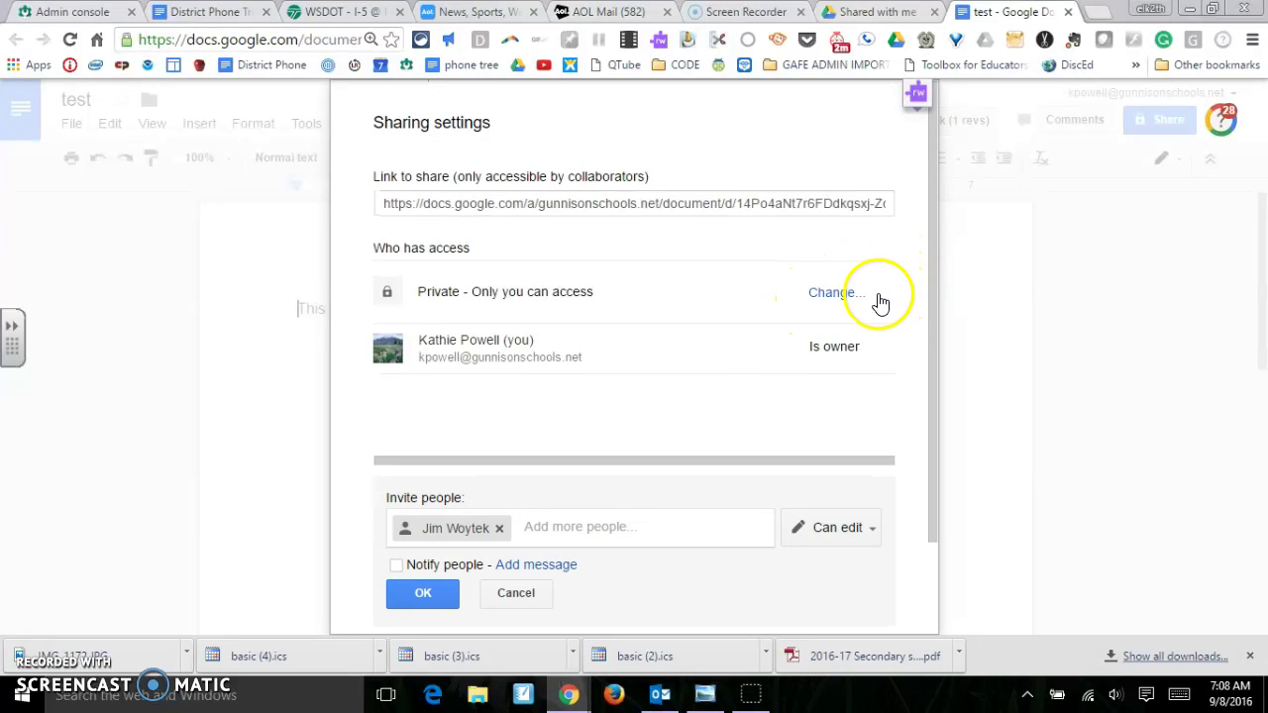
# Cancel the pending invitation and close the test document's sharing settings
pyautogui.click(543, 602)
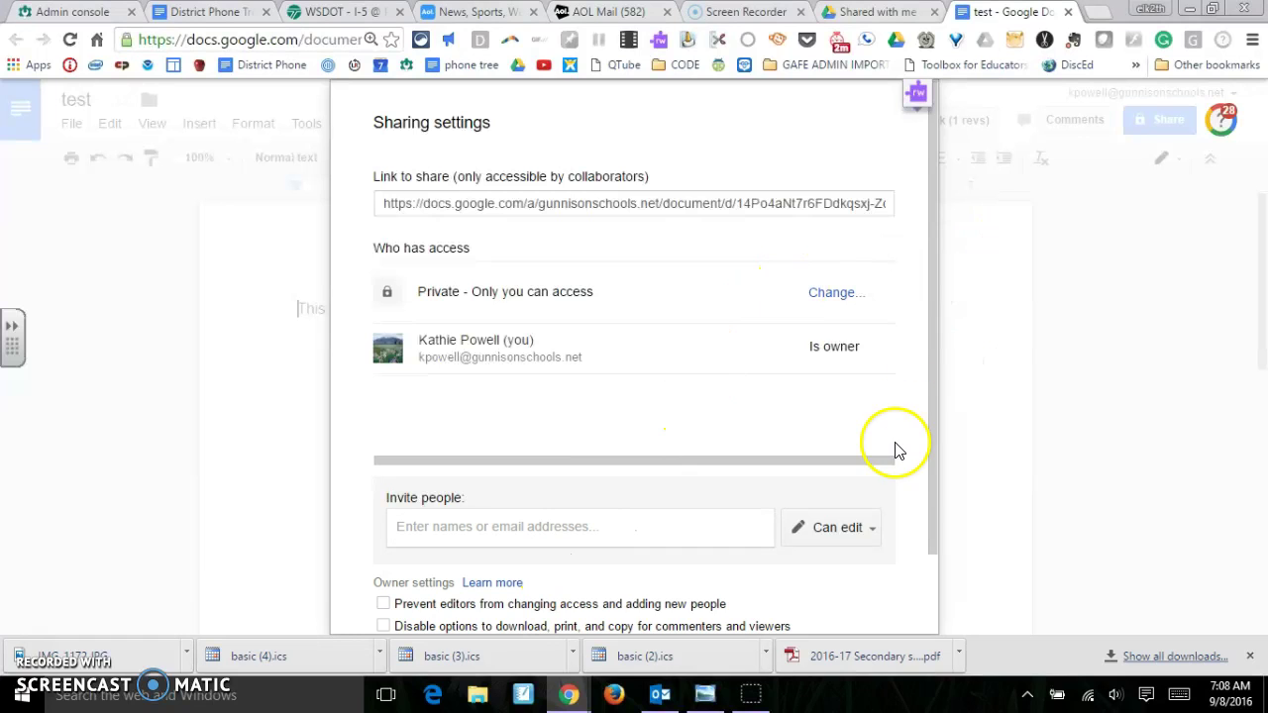
pyautogui.moveTo(928, 420); pyautogui.dragTo(930, 522)
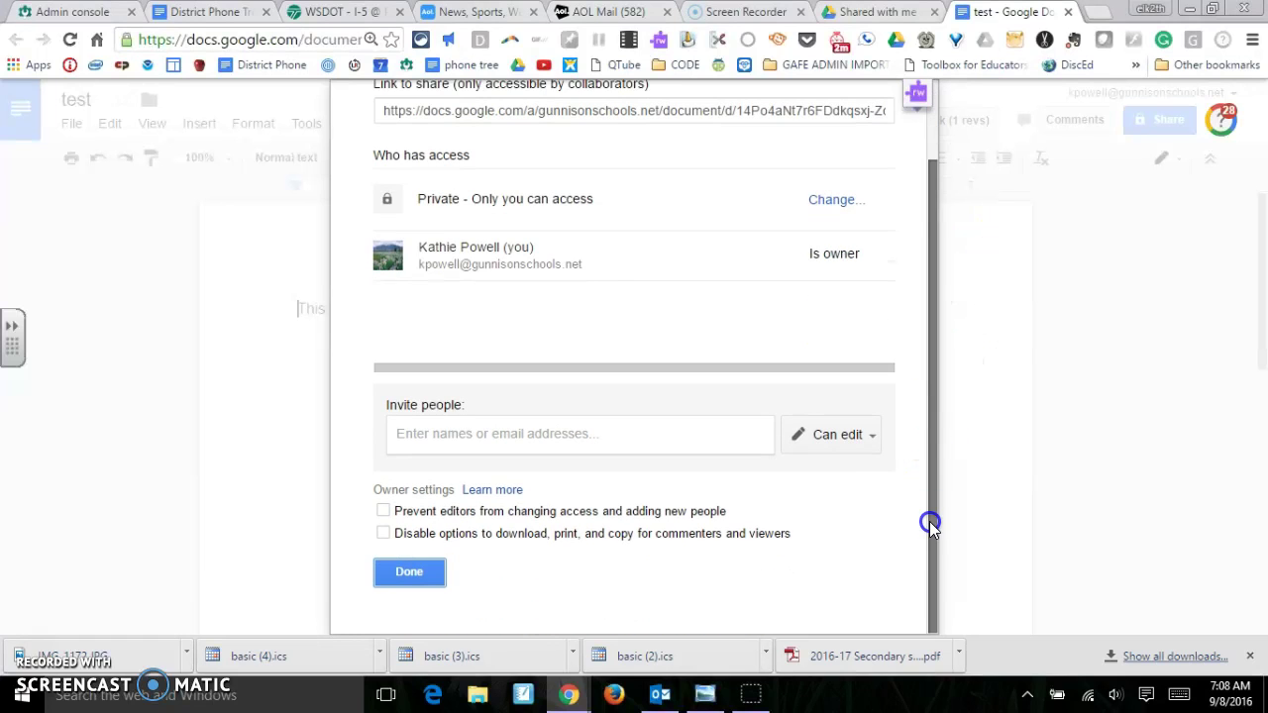
pyautogui.click(410, 575)
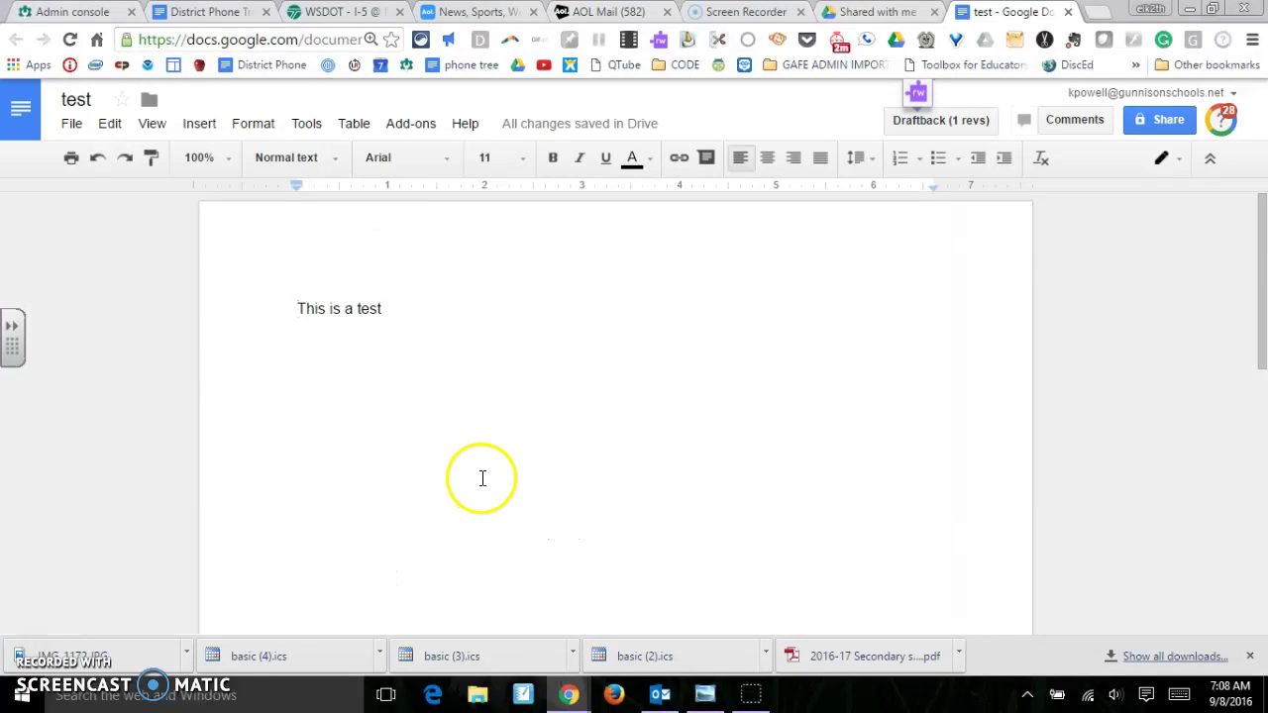
# Open the ES Fall 2016 MAPS Schedule from Shared with me and save a copy in My Drive under the suggested name
pyautogui.click(876, 13)
pyautogui.click(433, 255)
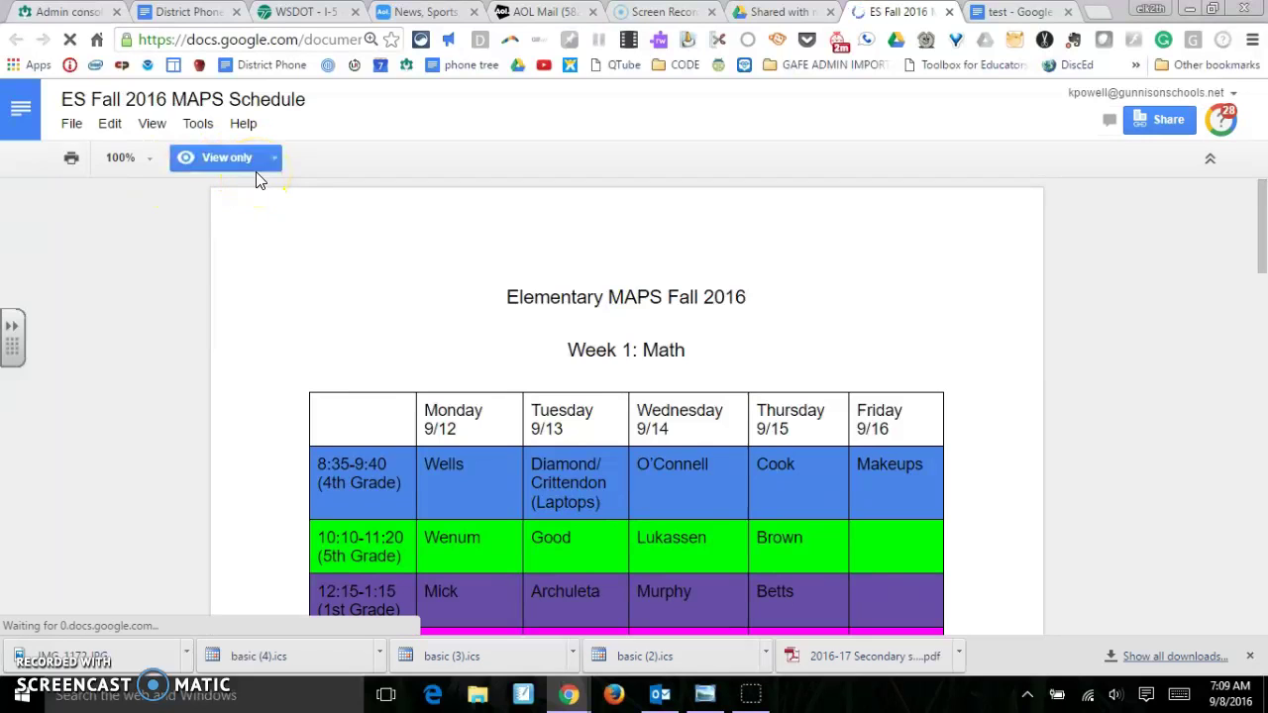
pyautogui.click(72, 125)
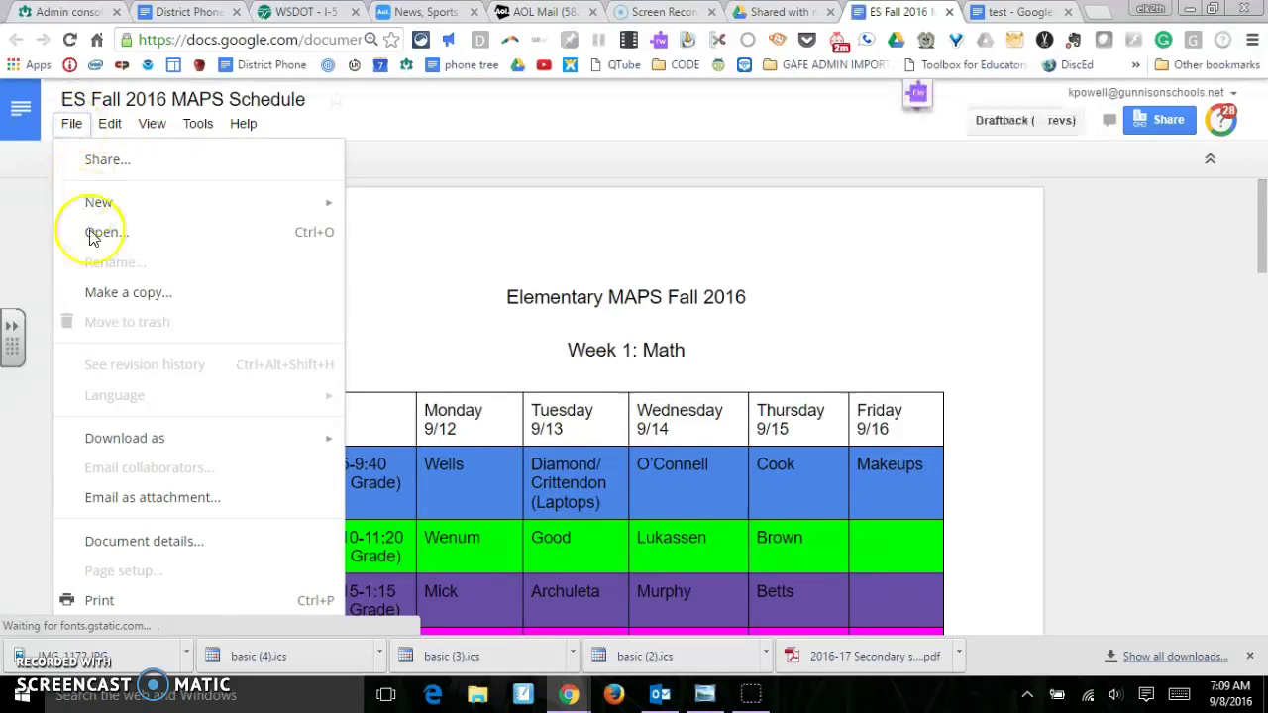
pyautogui.click(102, 294)
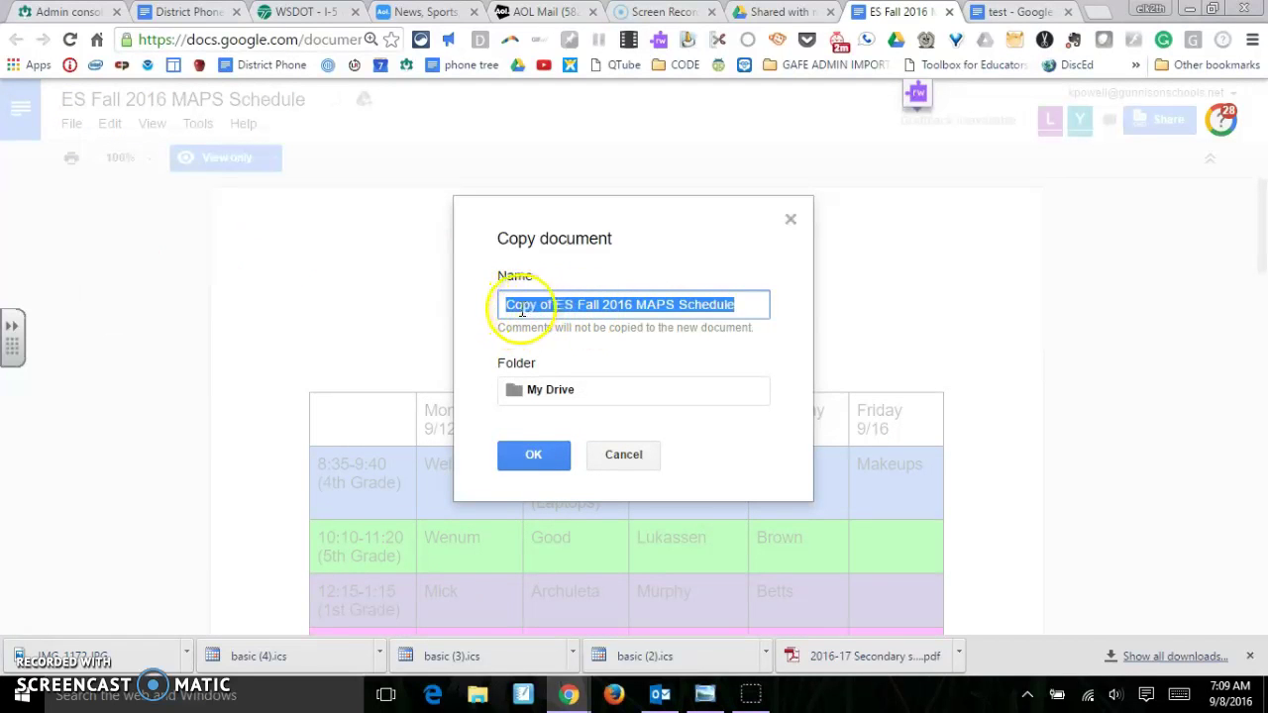
pyautogui.click(534, 456)
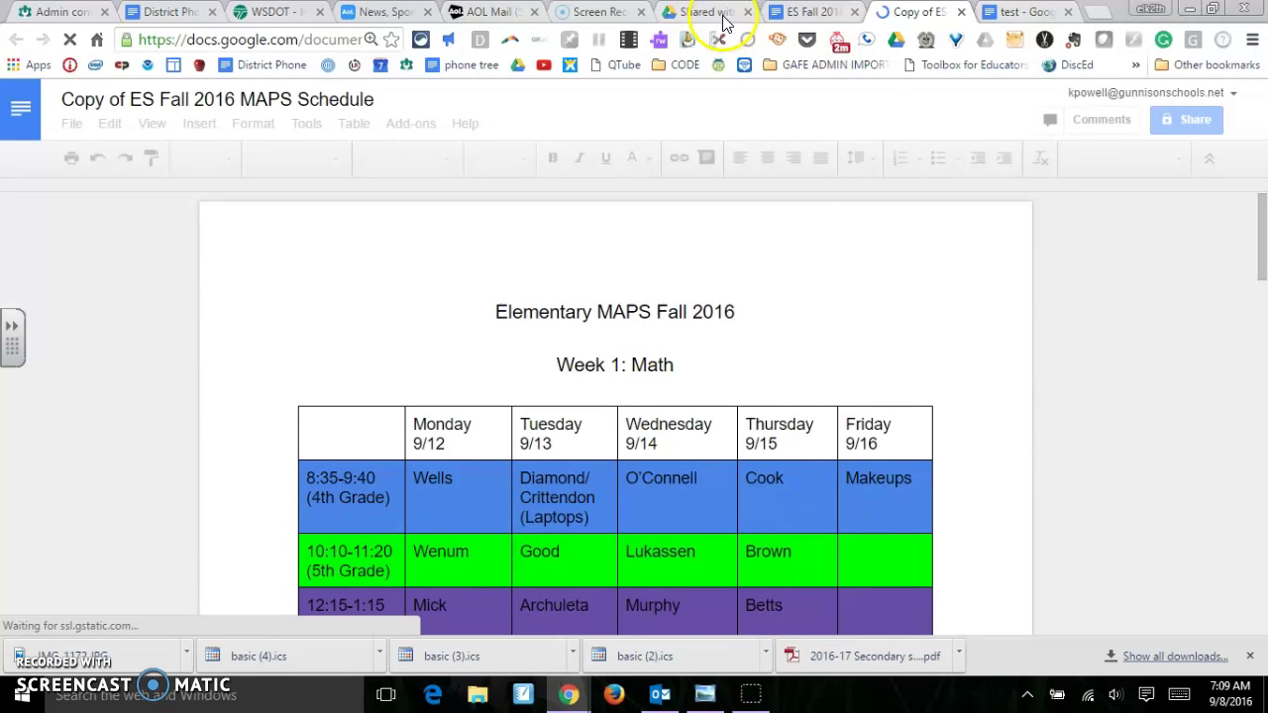
# Return to Drive and open Copy of ES Fall 2016 MAPS Schedule from My Drive
pyautogui.click(706, 14)
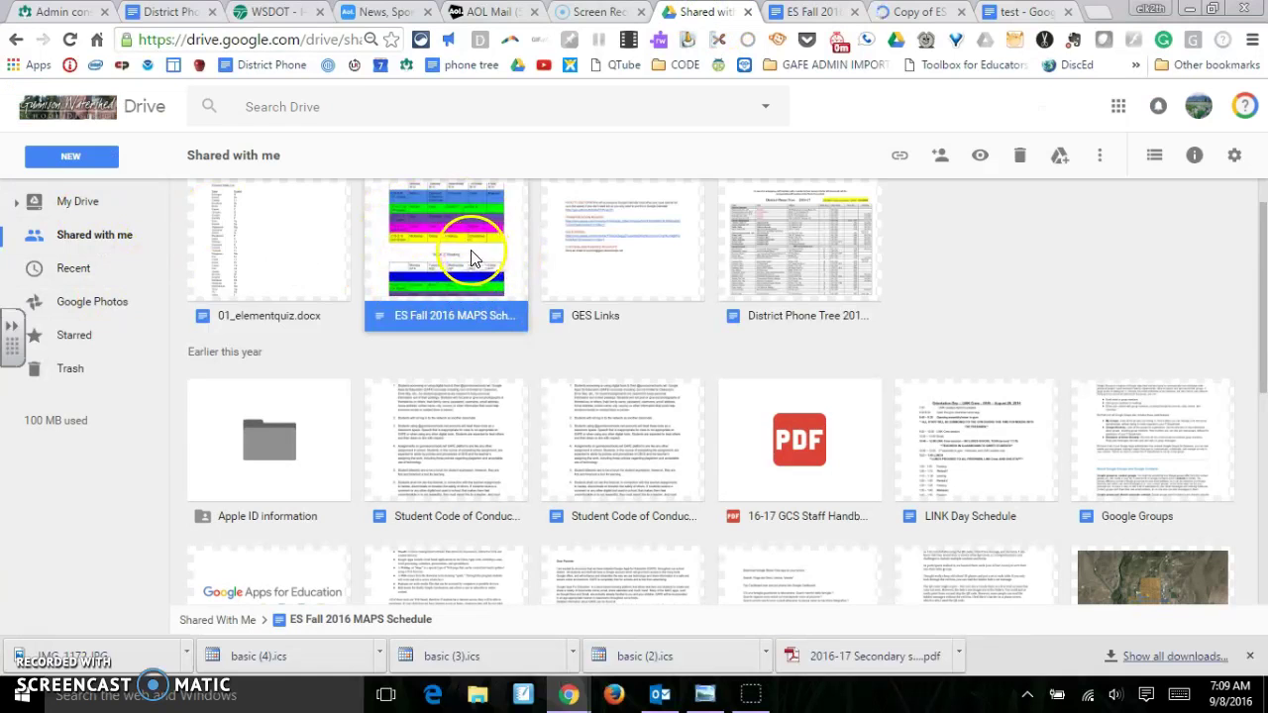
pyautogui.scroll(1, 471, 256)
pyautogui.click(79, 203)
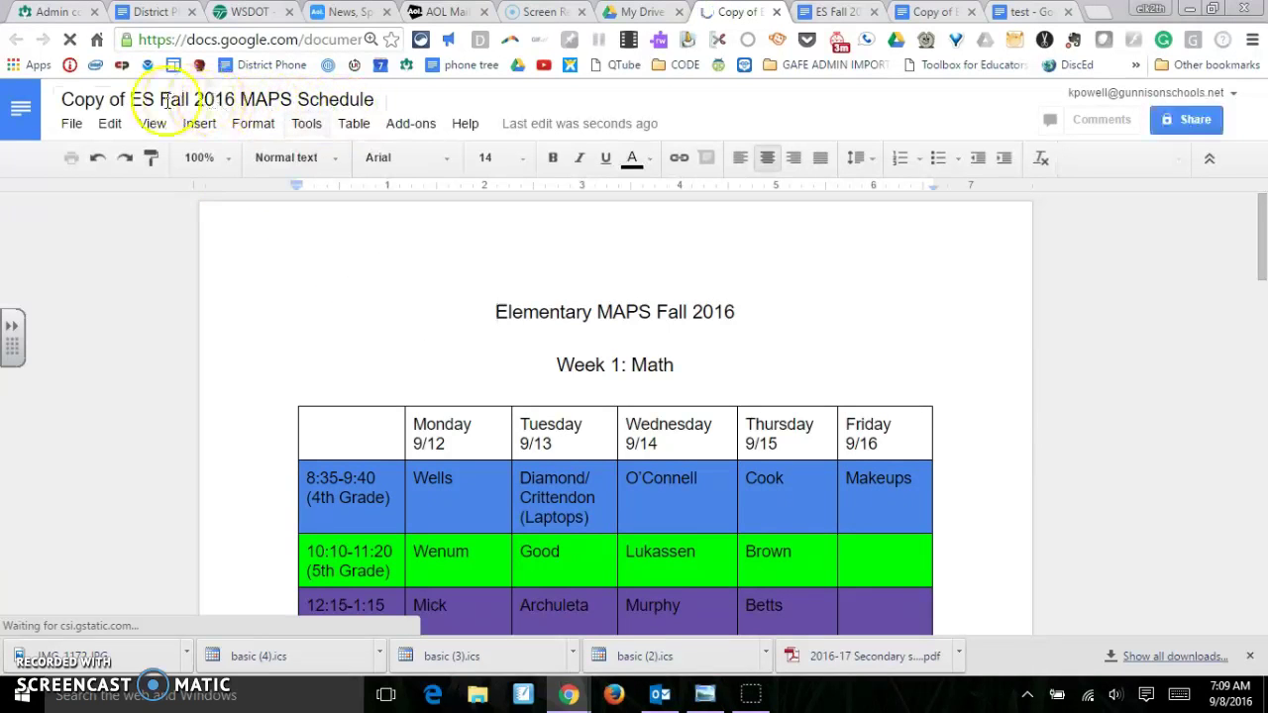
# Review the copied schedule's advanced sharing settings, including its access and owner options, and close them
pyautogui.click(1186, 122)
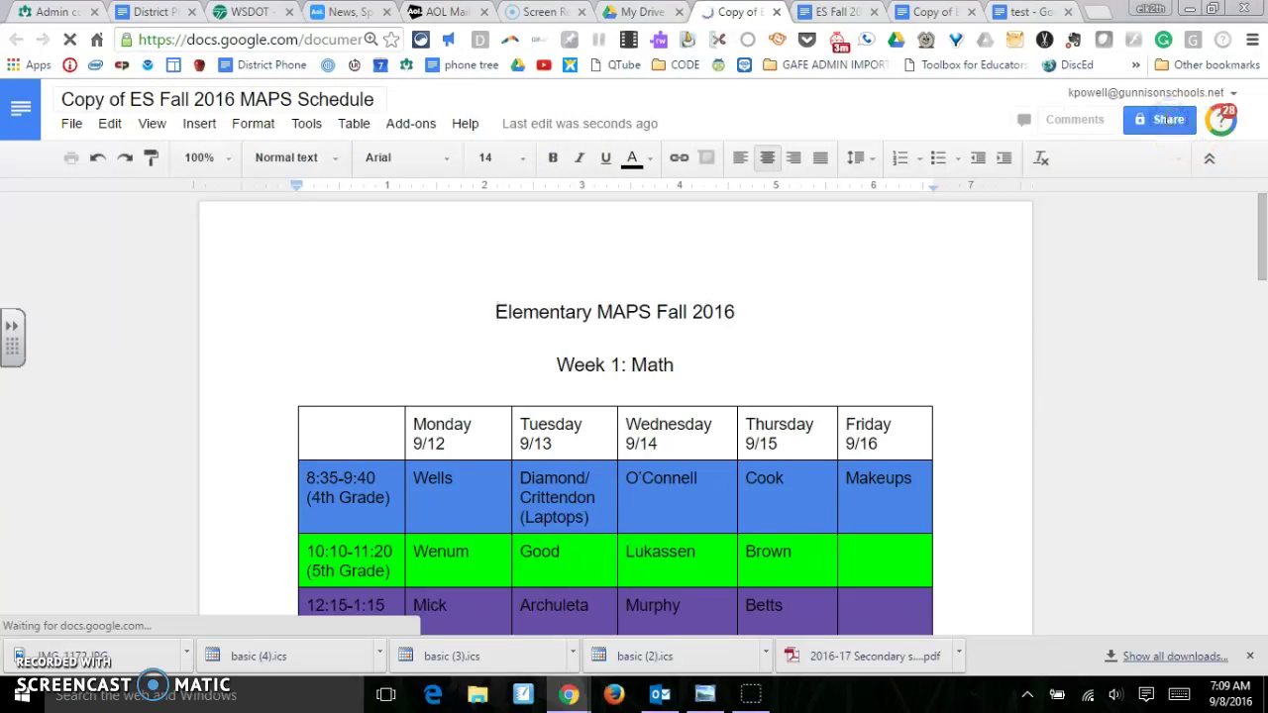
pyautogui.click(1162, 127)
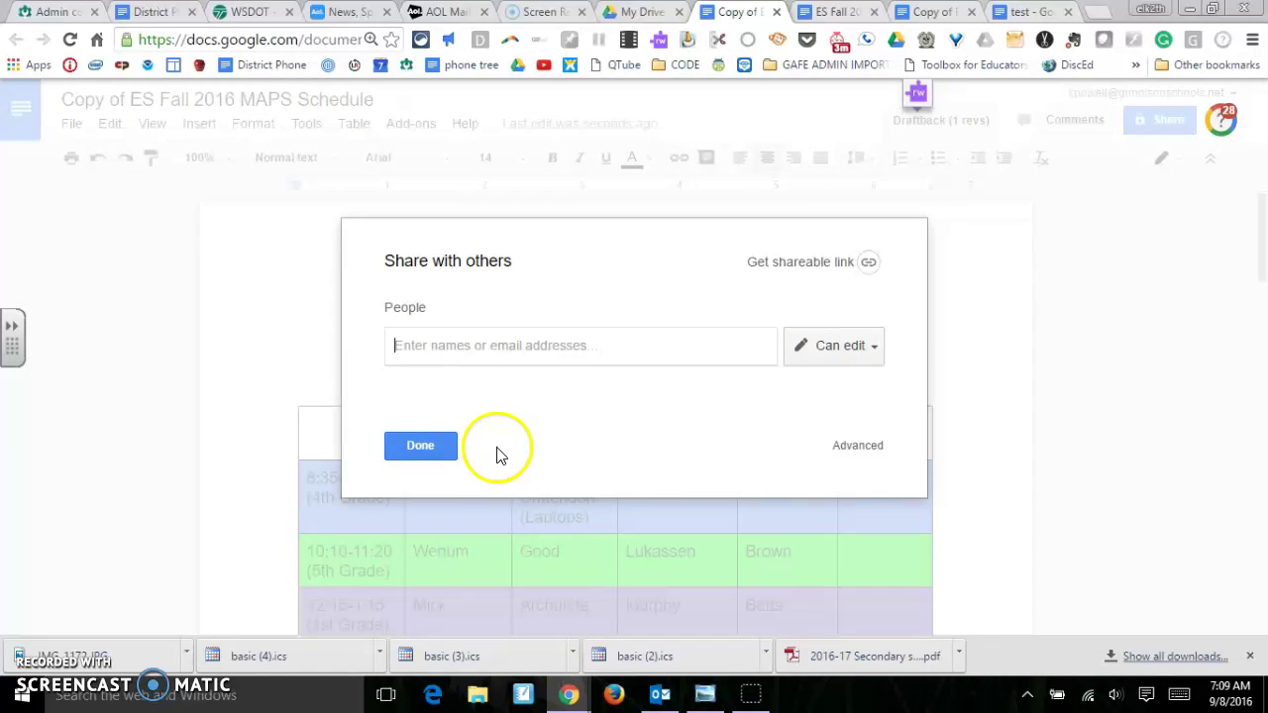
pyautogui.click(847, 447)
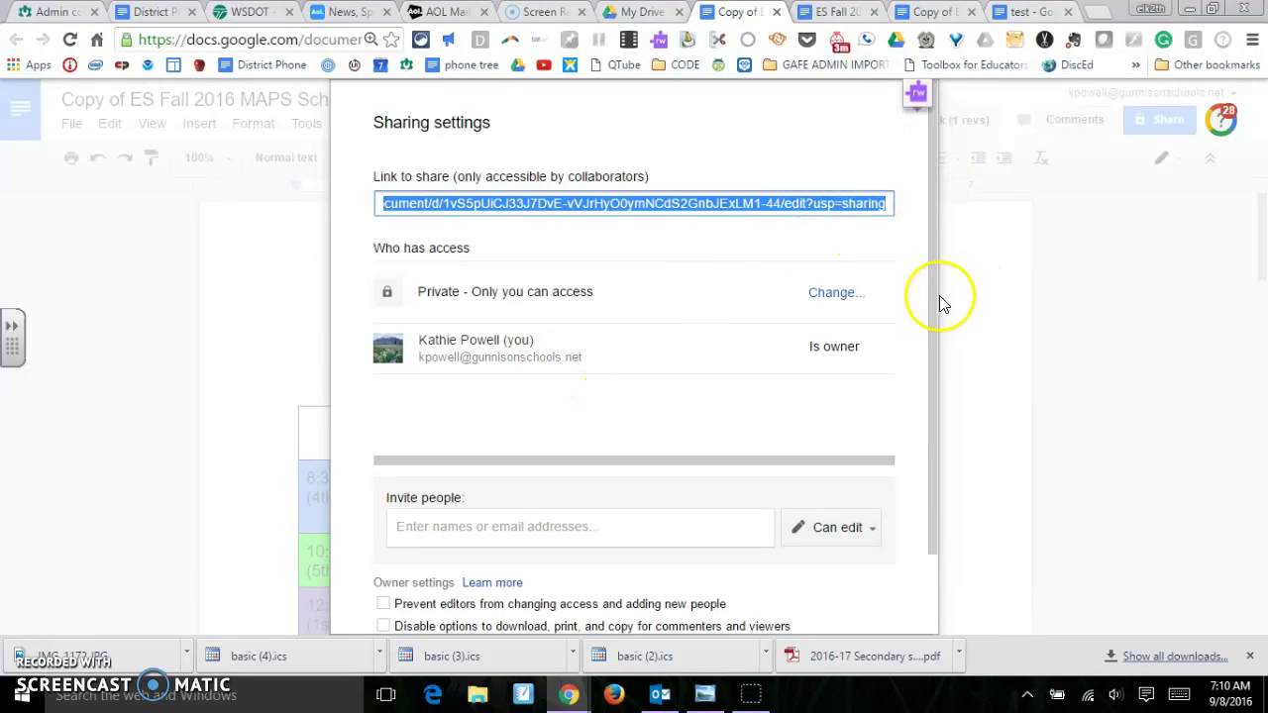
pyautogui.moveTo(932, 304)
pyautogui.mouseDown()
pyautogui.moveTo(926, 410)
pyautogui.moveTo(936, 299)
pyautogui.mouseUp()
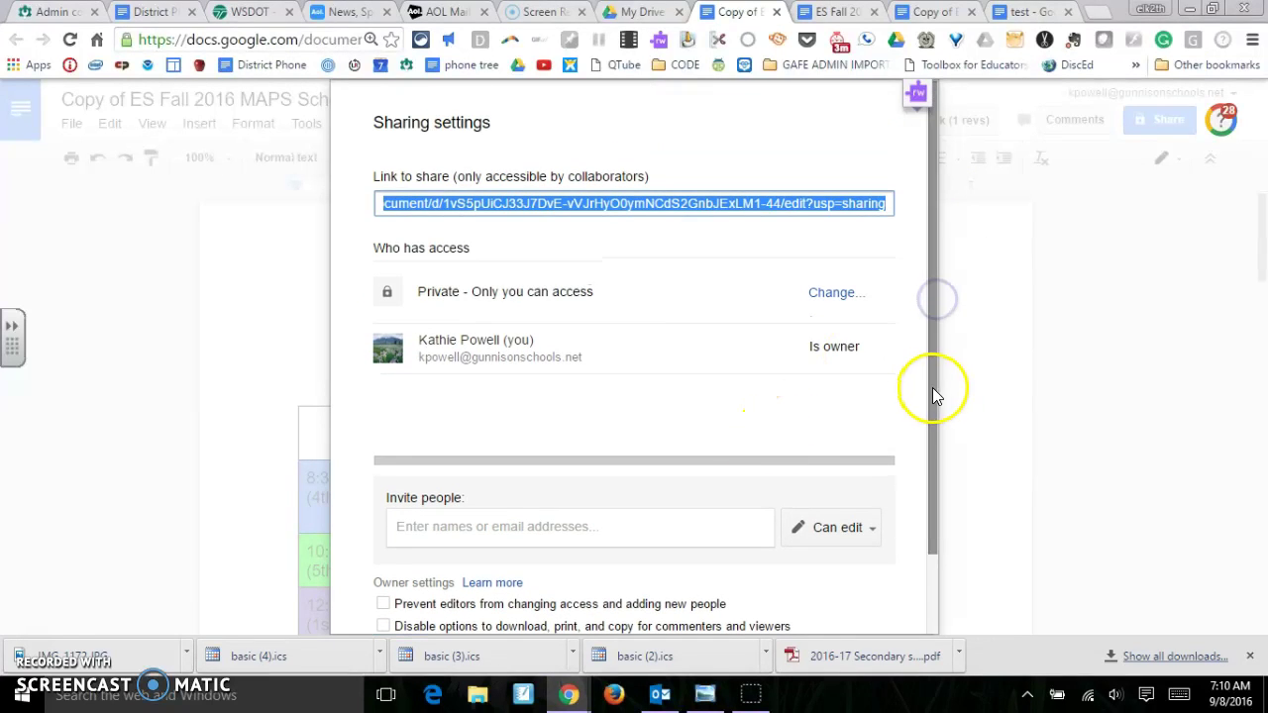
pyautogui.moveTo(935, 387); pyautogui.dragTo(928, 523)
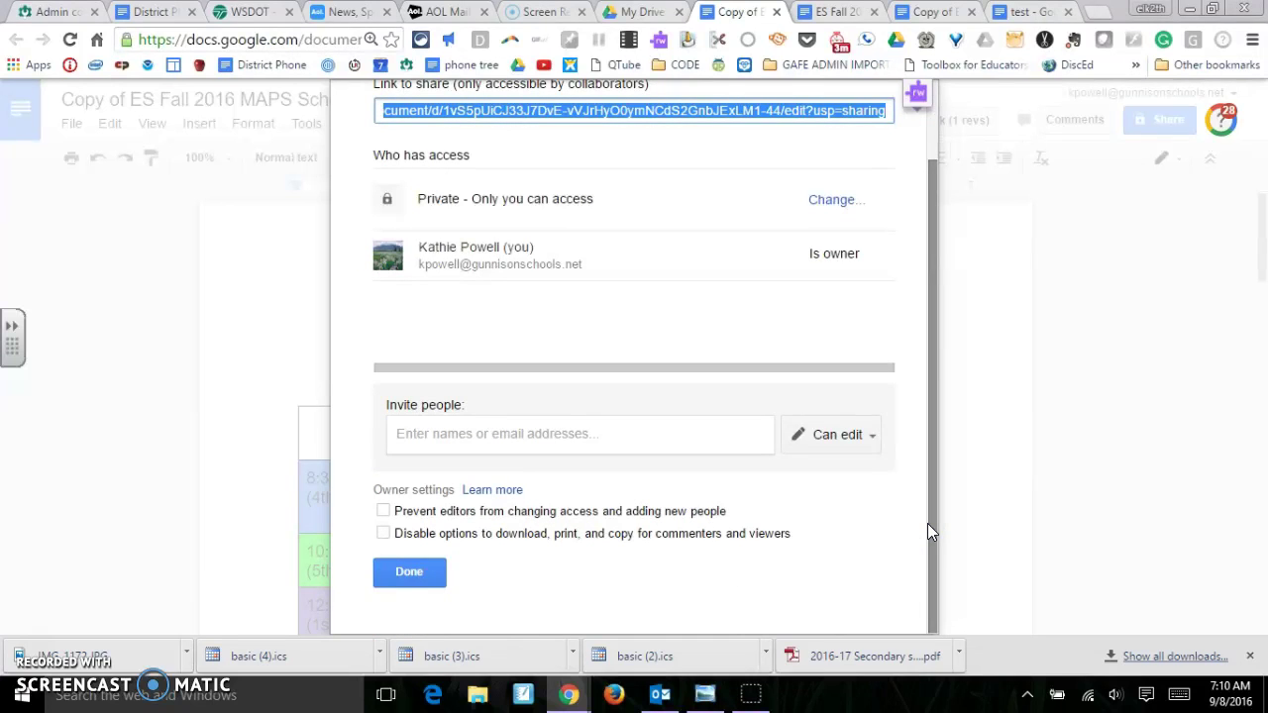
pyautogui.click(436, 574)
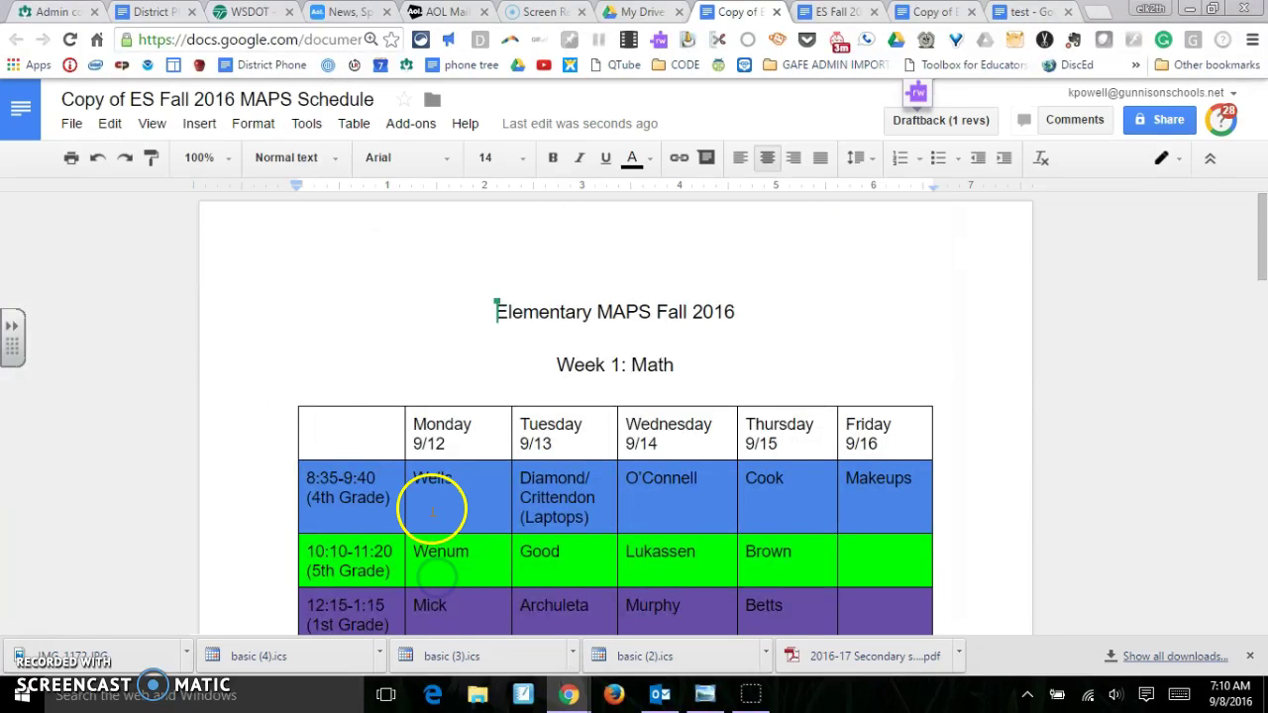
# Bring up the file commands for the copied schedule
pyautogui.click(73, 124)
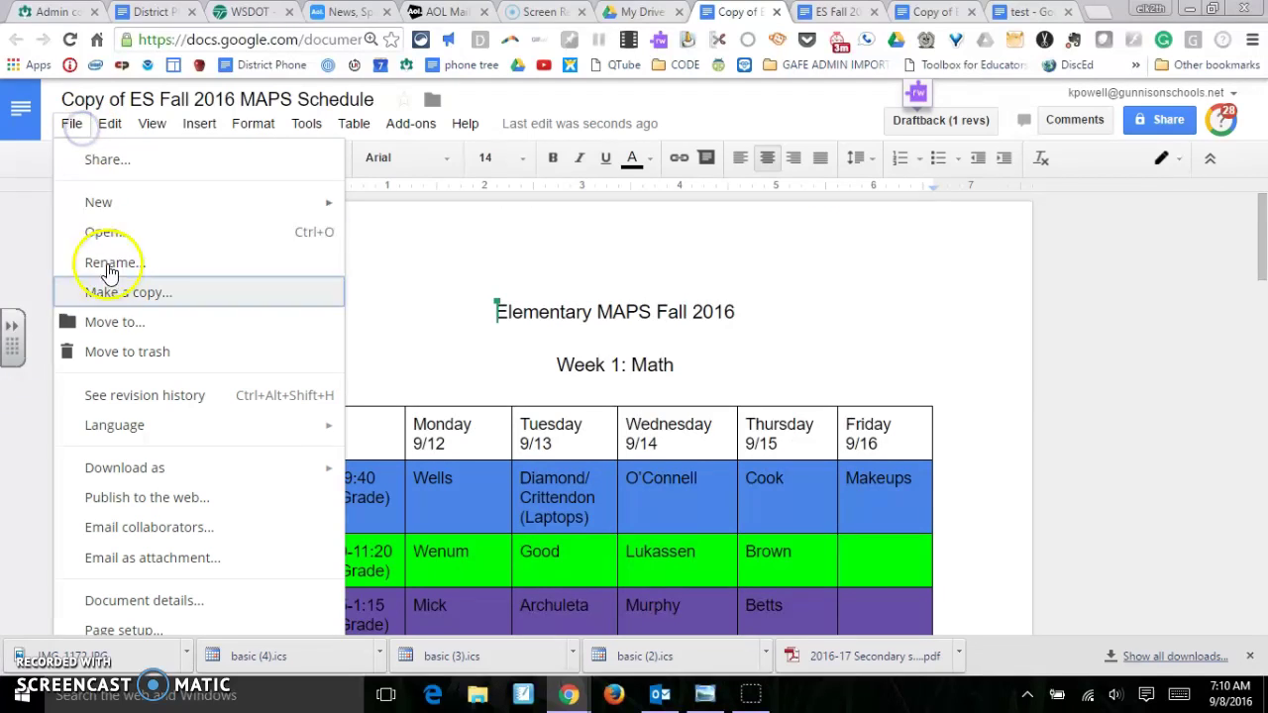